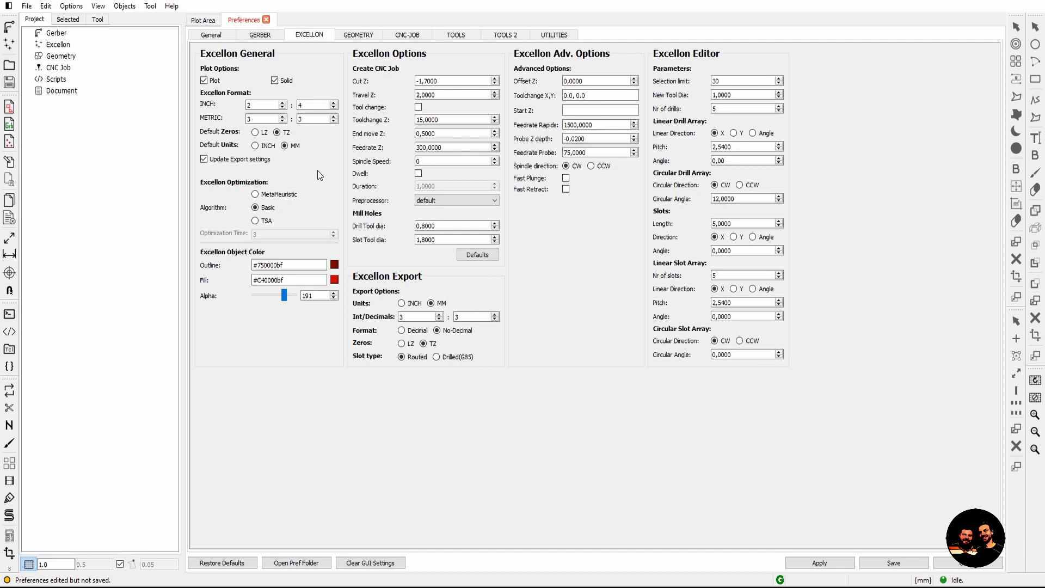
# - Set the Excellon Cut Z to -1,8000 and Travel Z to 1,0000 for CNC job creation
pyautogui.moveTo(274, 200)
pyautogui.doubleClick(428, 81)
pyautogui.click(429, 82)
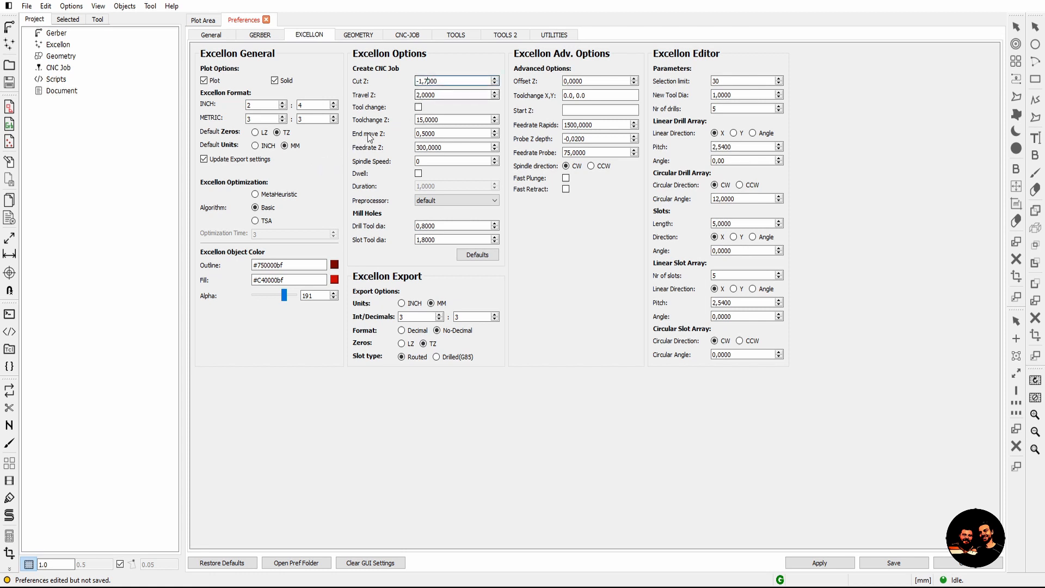
pyautogui.press('BackSpace')
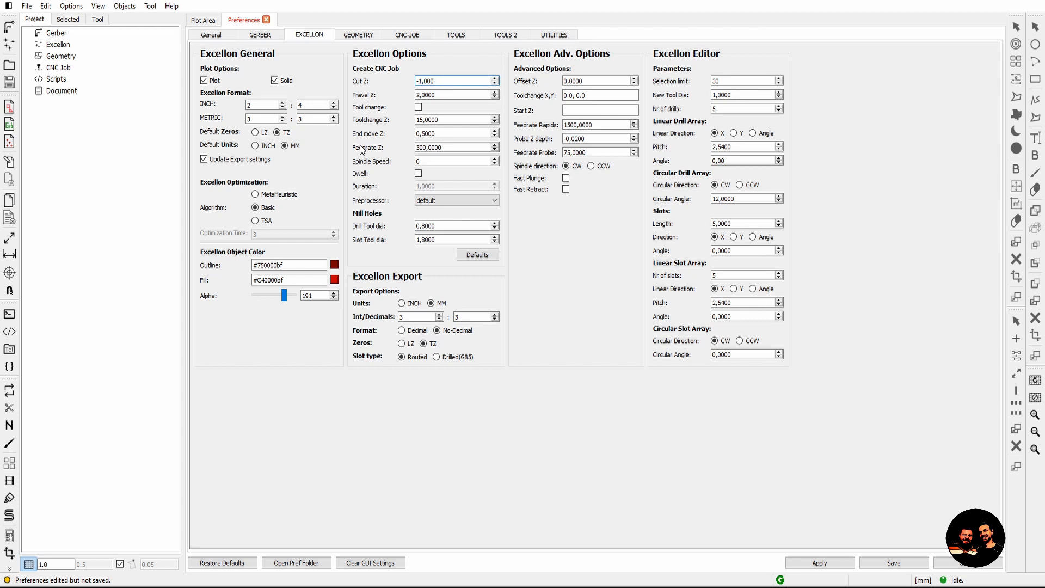
pyautogui.click(420, 95)
pyautogui.doubleClick(420, 95)
pyautogui.write('5')
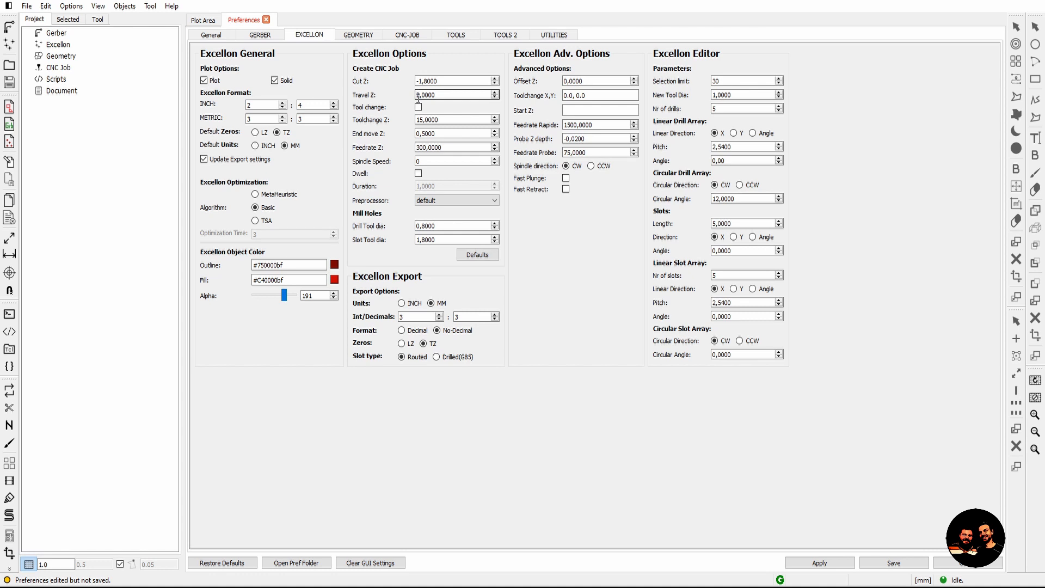
pyautogui.press('BackSpace')
pyautogui.write('1')
# - Set the Excellon End move Z to 1,0000 and Feedrate Z to 60,0000
pyautogui.click(423, 133)
pyautogui.moveTo(423, 133); pyautogui.dragTo(426, 133)
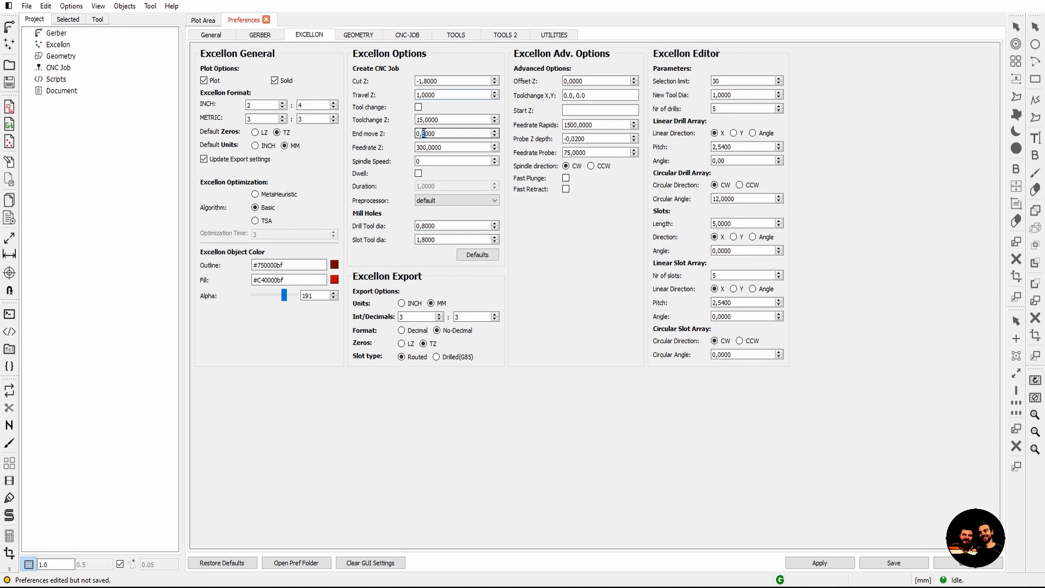
pyautogui.write('0')
pyautogui.doubleClick(423, 147)
pyautogui.click(420, 147)
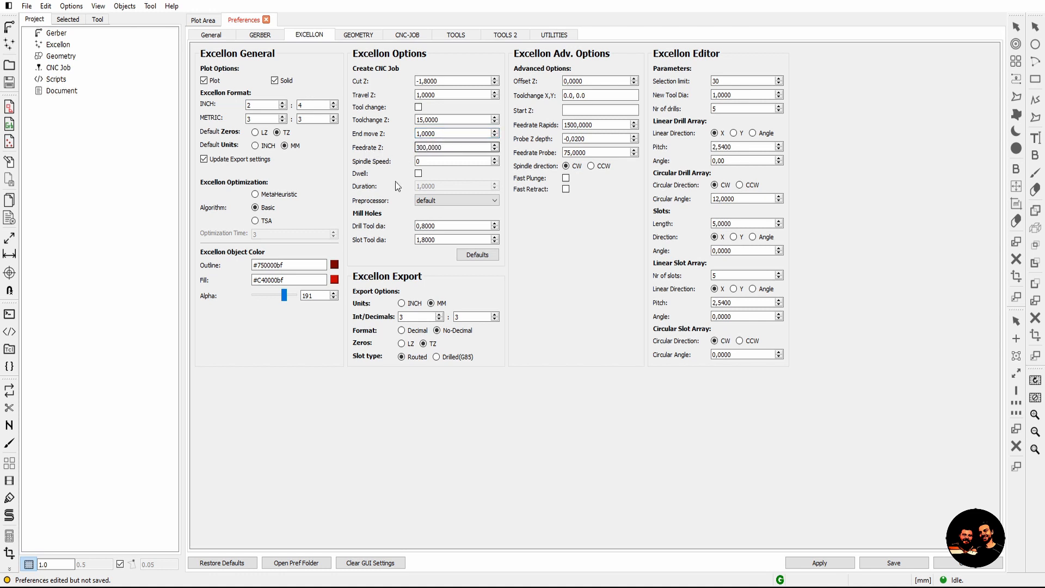
pyautogui.press('BackSpace')
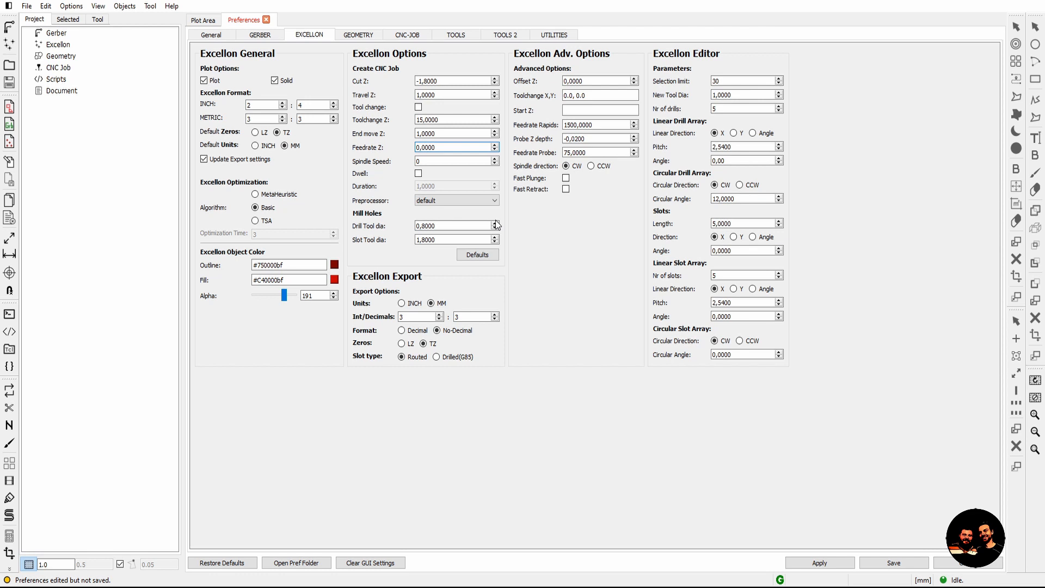
pyautogui.write('3')
pyautogui.press('BackSpace')
pyautogui.write('6')
pyautogui.doubleClick(425, 162)
# - In the Geometry preferences, set Cut Z to -0,0700 and Travel Z to 1,0000
pyautogui.click(355, 35)
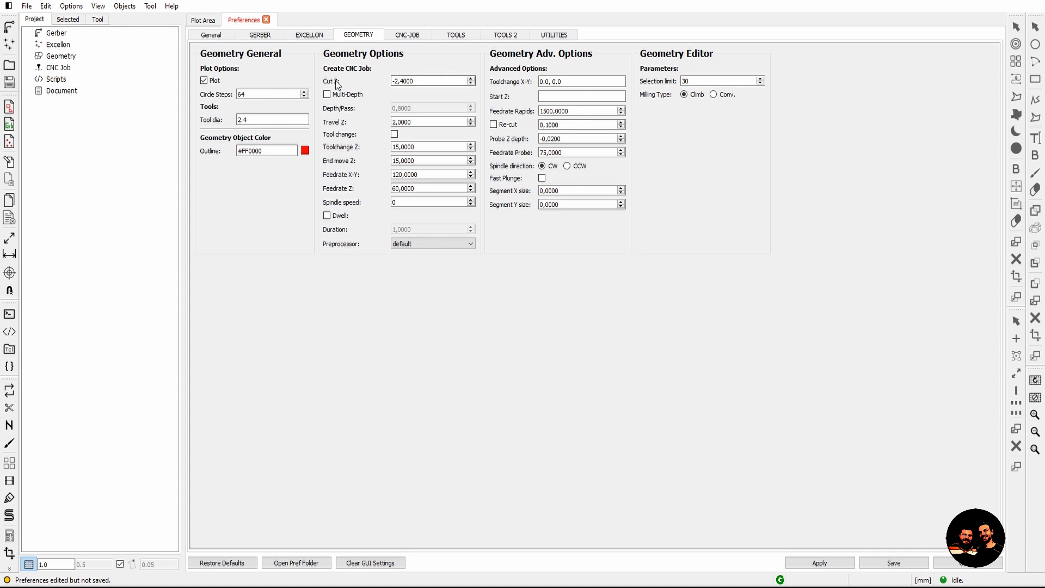
pyautogui.doubleClick(398, 80)
pyautogui.click(399, 82)
pyautogui.press('BackSpace')
pyautogui.write('0')
pyautogui.click(393, 122)
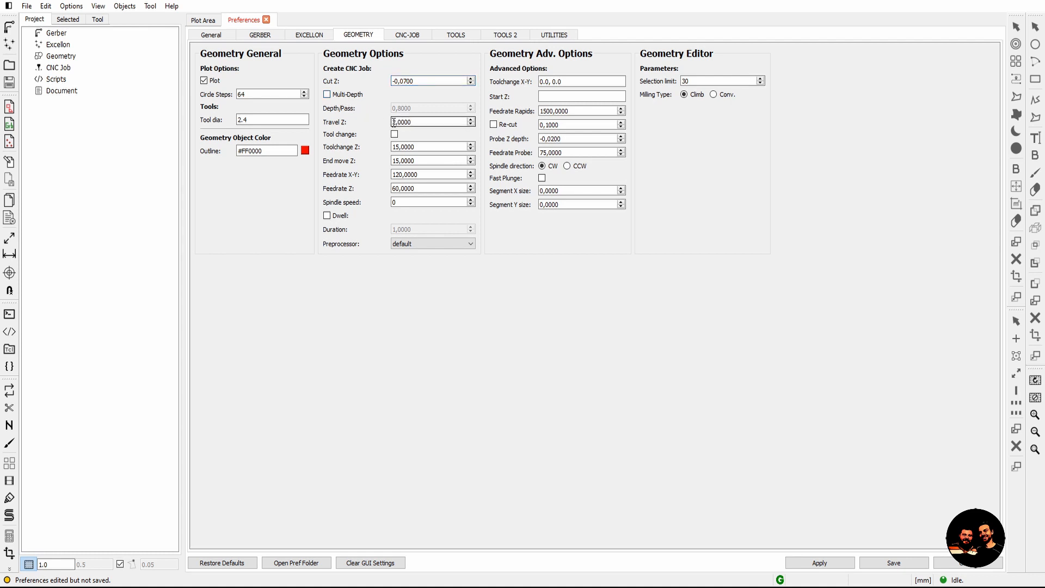
pyautogui.write('1')
# - Set the Geometry End move Z to 1,0000 and the spindle speed to 1000
pyautogui.click(400, 160)
pyautogui.press('BackSpace')
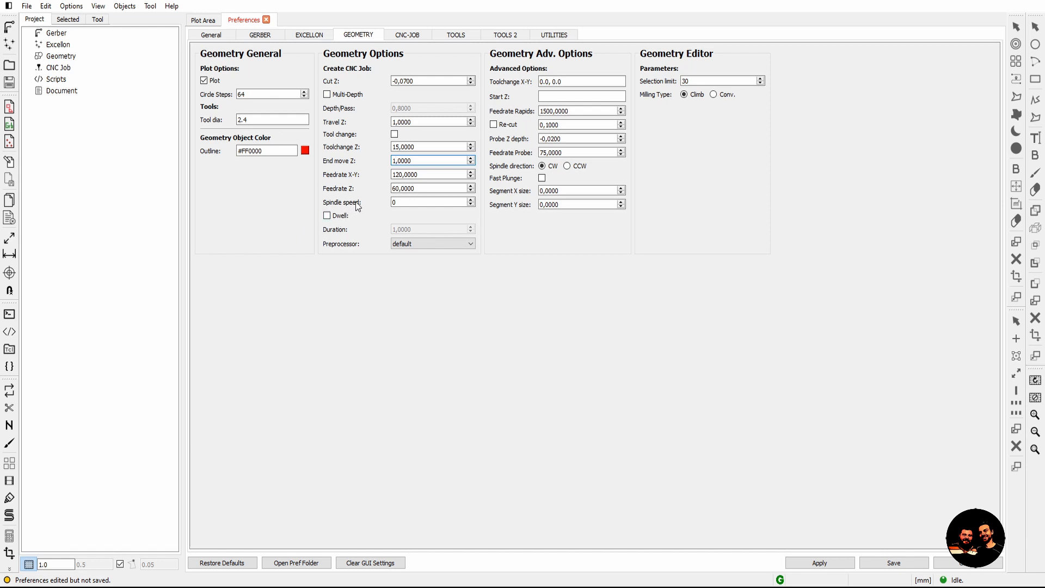
pyautogui.click(393, 202)
pyautogui.write('1000')
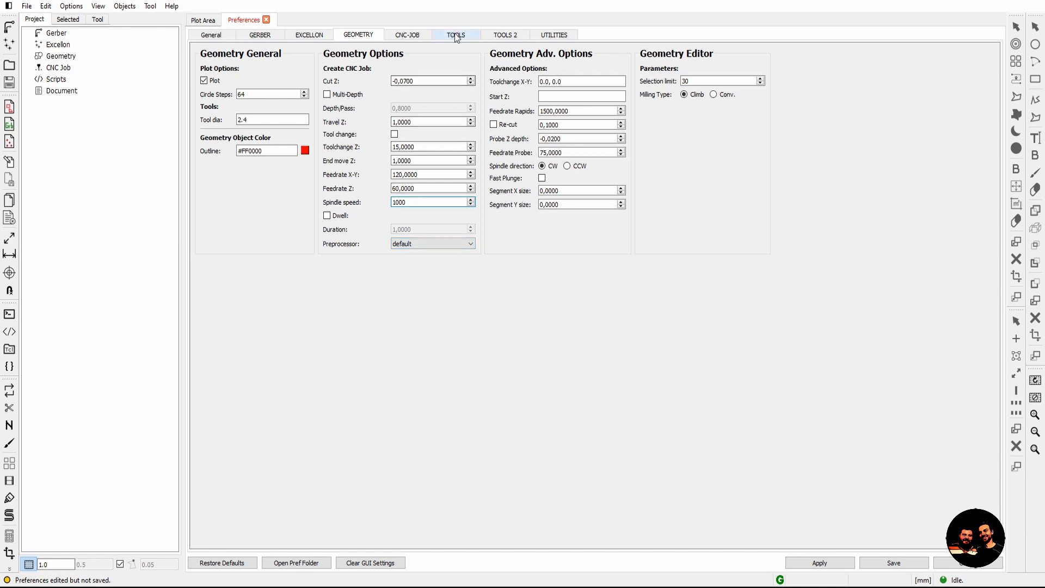
# - Prepend the lines M3 S10 and G4 P2 to the exported G-code in the CNC-Job preferences and save the preferences
pyautogui.click(414, 35)
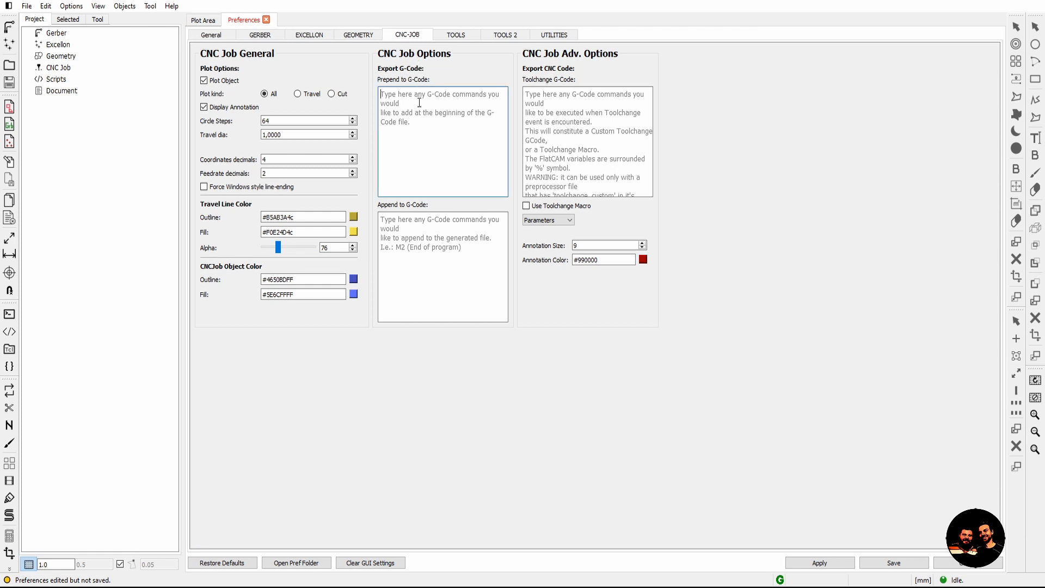
pyautogui.write('M3 ')
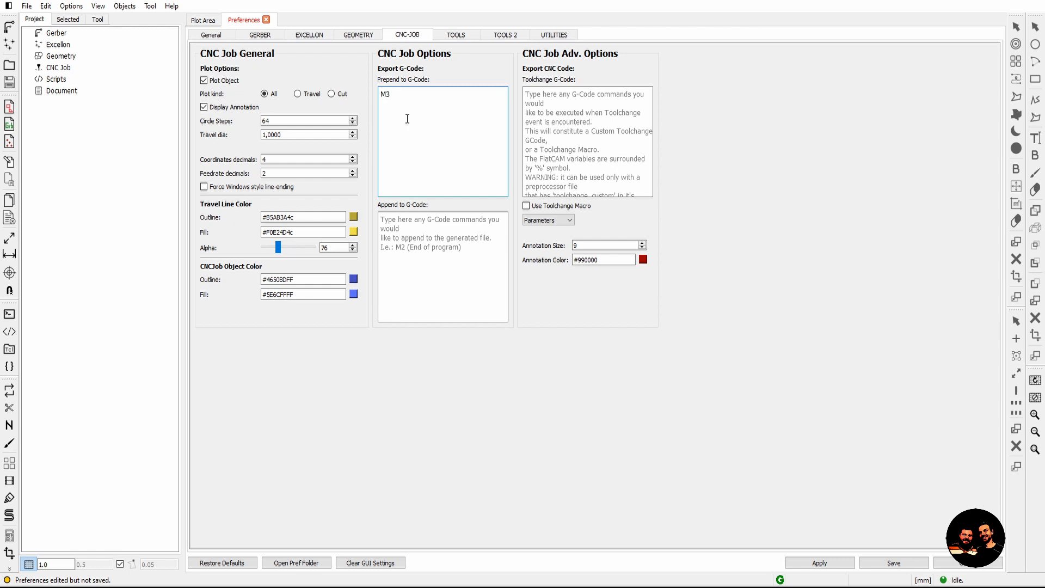
pyautogui.write('S10')
pyautogui.press('Return')
pyautogui.write('G4 P2')
pyautogui.click(871, 563)
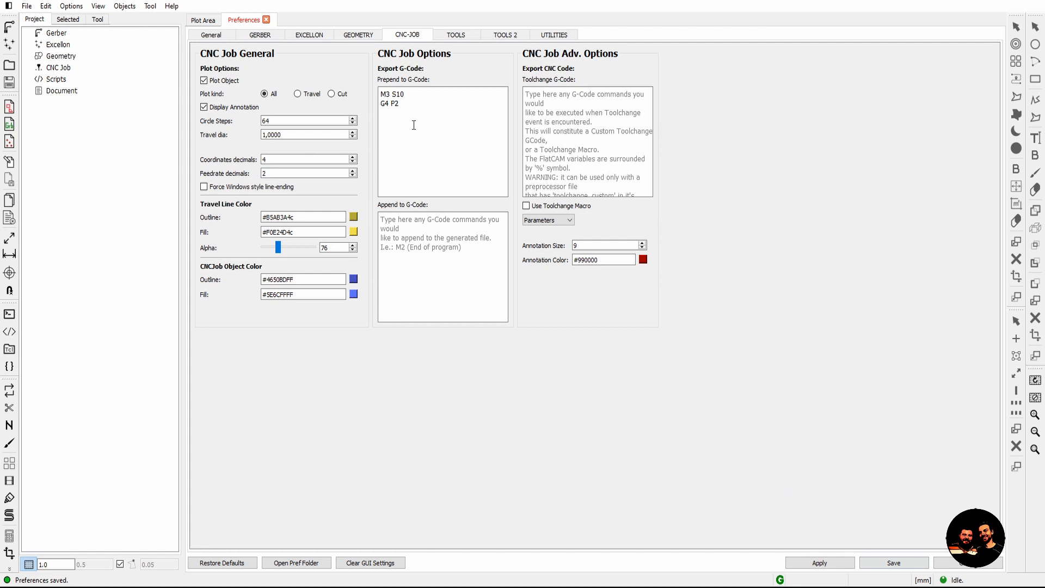
pyautogui.click(457, 35)
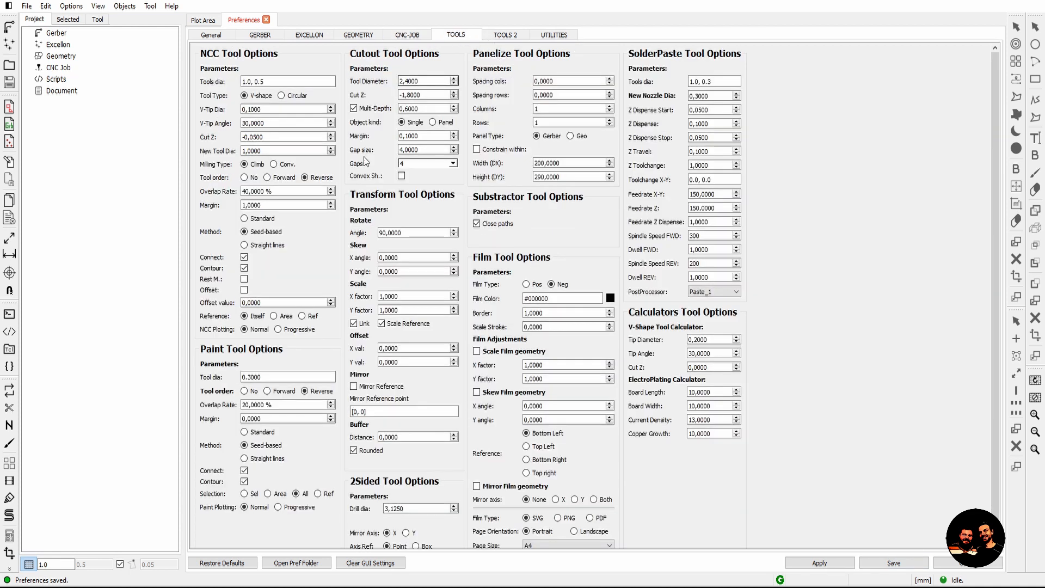
pyautogui.click(515, 36)
pyautogui.click(554, 36)
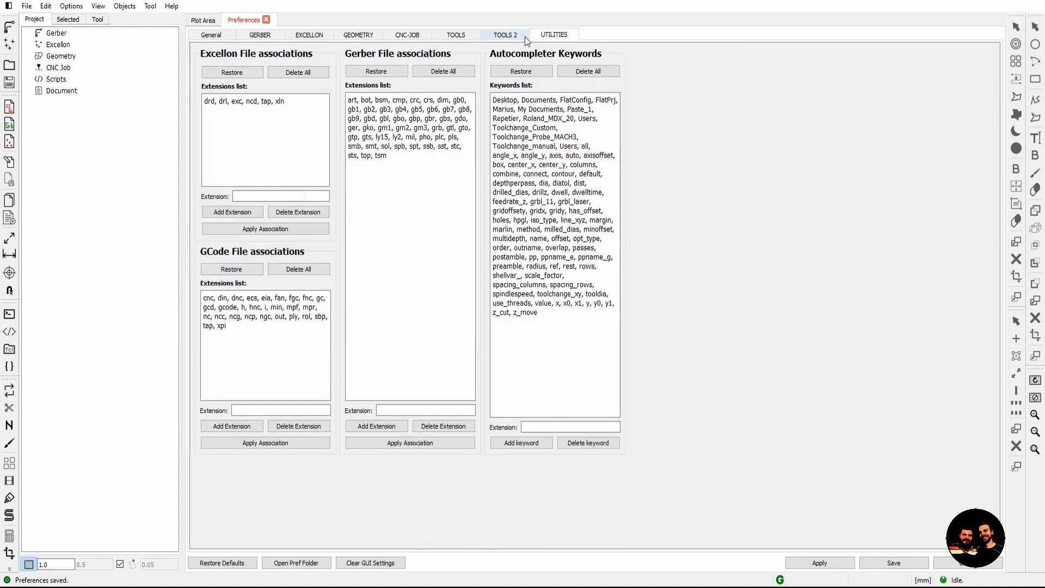
pyautogui.click(502, 39)
# - Set the Cutout Tool's tool diameter to 1,0000 in the Tools preferences
pyautogui.click(435, 38)
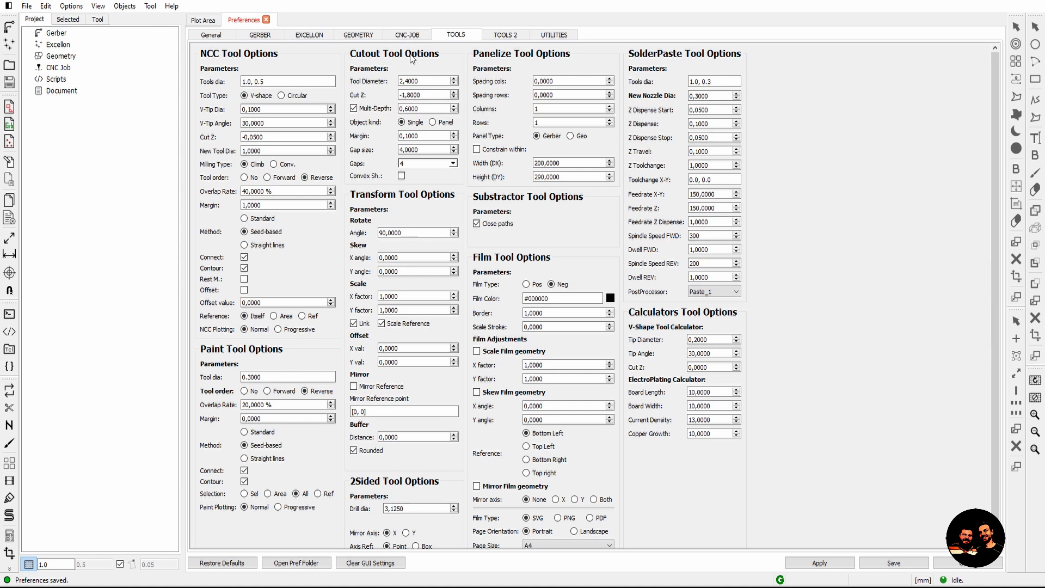
pyautogui.click(406, 82)
pyautogui.press('BackSpace')
pyautogui.write('1')
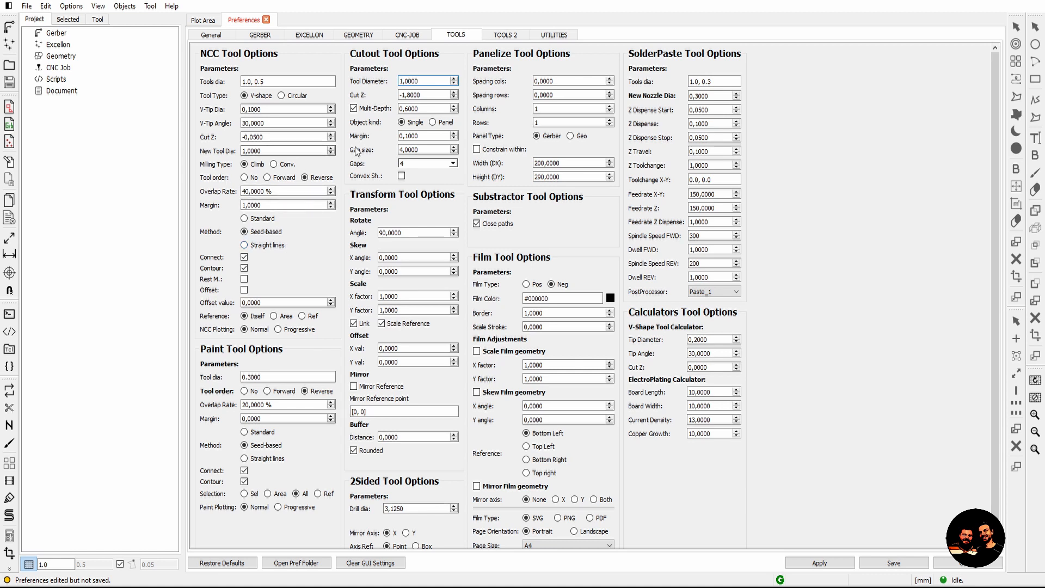
# - Set the Cutout Tool's gap size to 0,5000, apply the preferences and close them
pyautogui.doubleClick(406, 151)
pyautogui.click(404, 152)
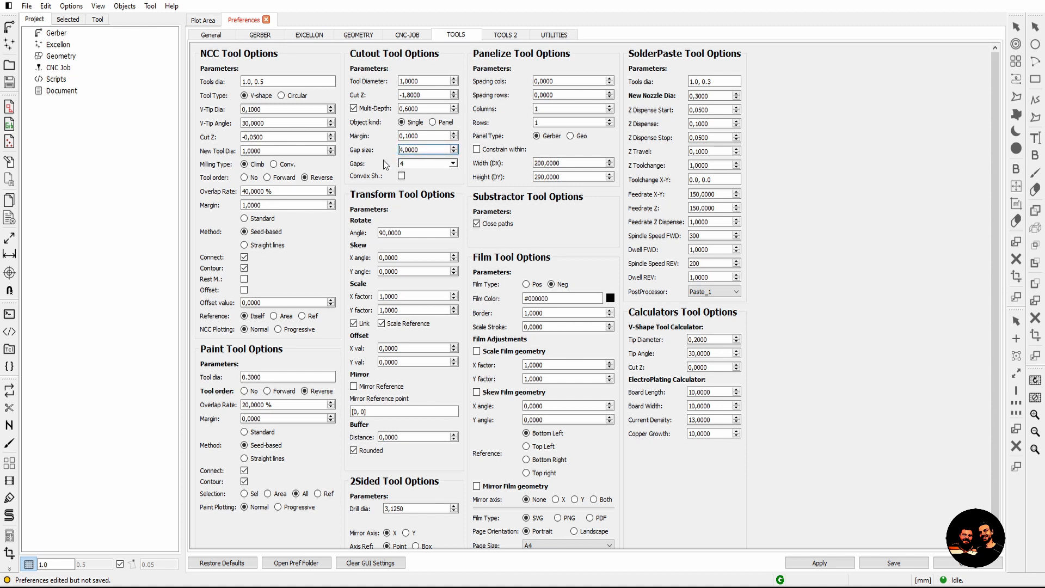
pyautogui.press('Delete')
pyautogui.press('Delete')
pyautogui.write('0,')
pyautogui.click(820, 563)
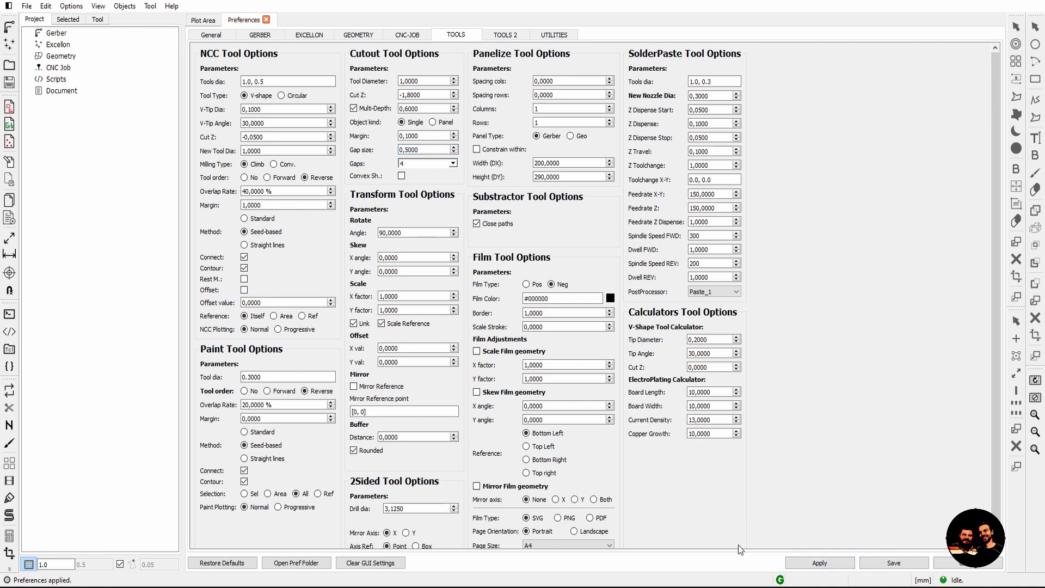
pyautogui.click(267, 20)
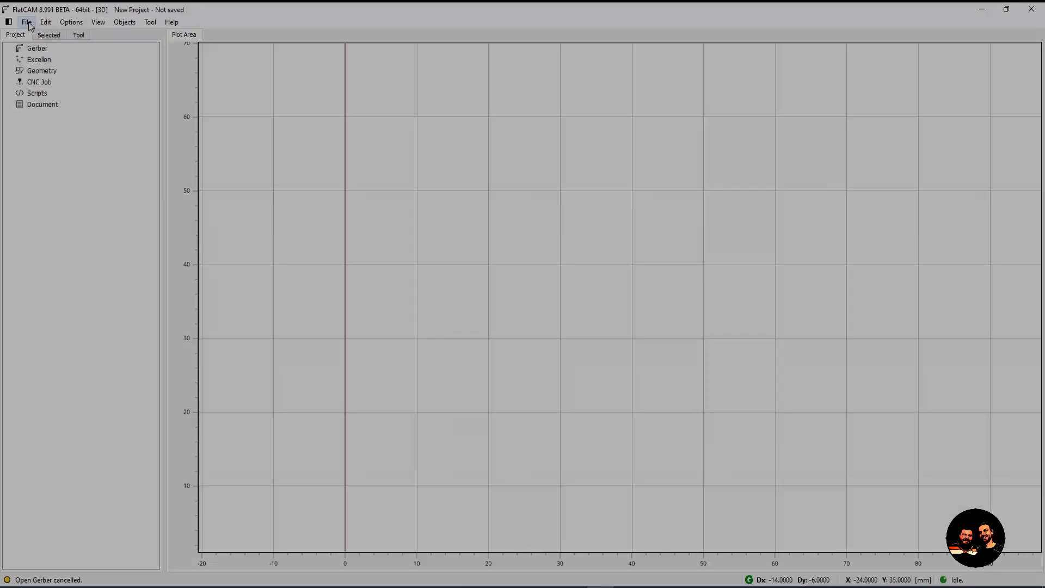
# - Open the Gerber file Top.gbr from the Gerbers_Excellon folder
pyautogui.click(26, 22)
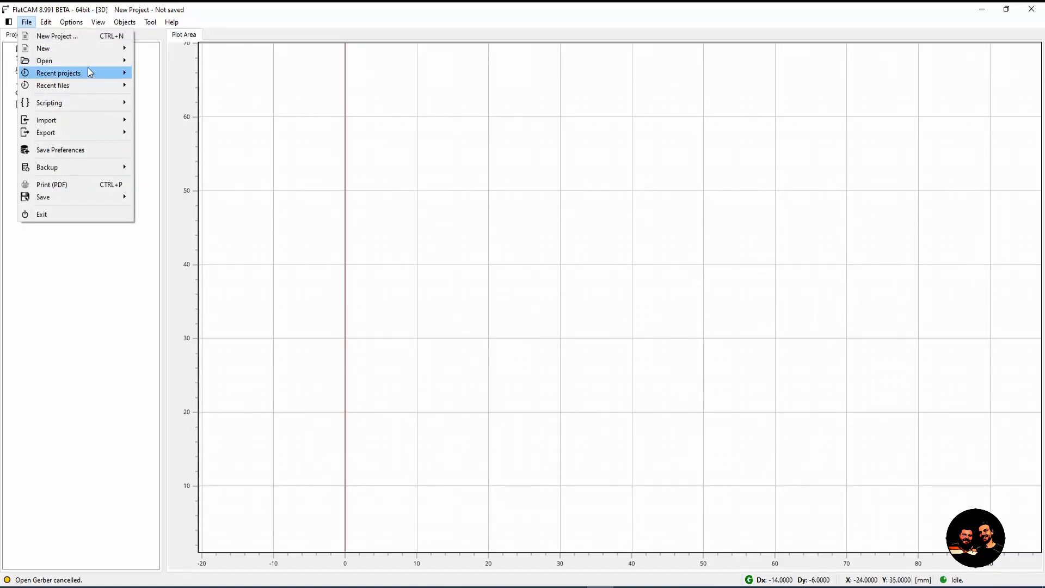
pyautogui.moveTo(128, 66)
pyautogui.click(158, 81)
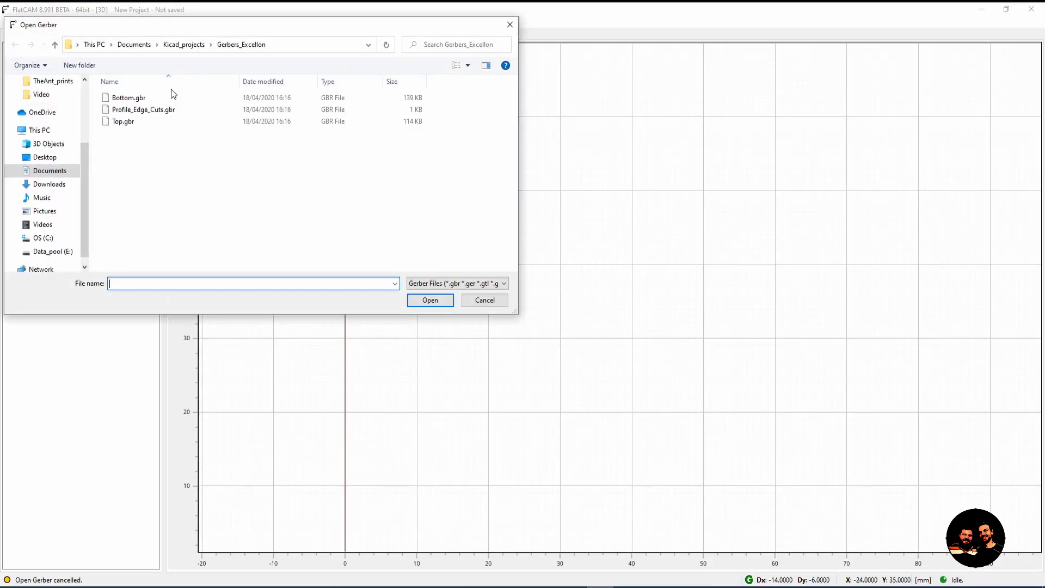
pyautogui.click(123, 121)
pyautogui.click(431, 301)
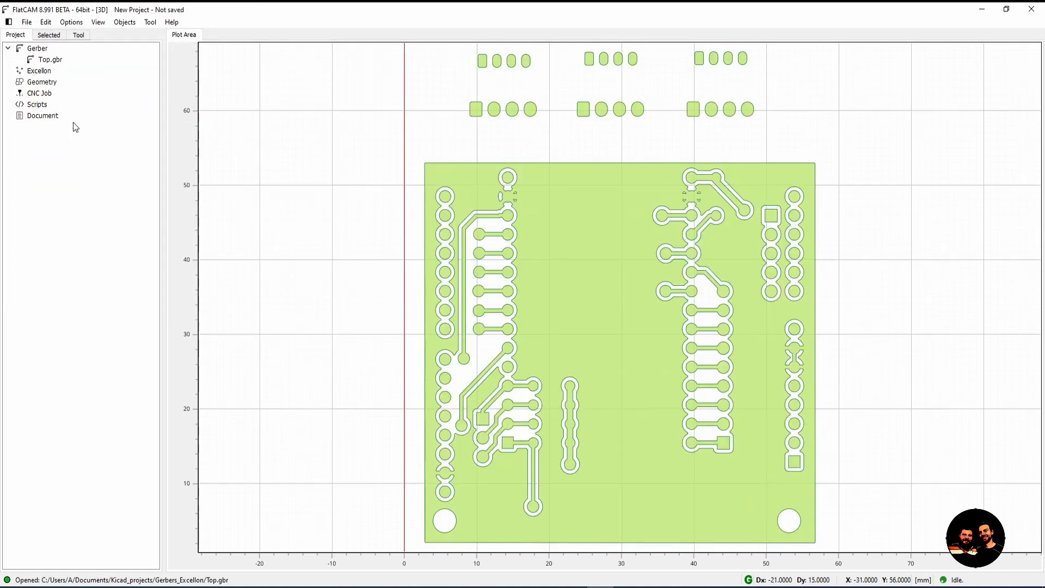
# - Generate the isolation geometry for the Top.gbr object with the preset isolation routing parameters
pyautogui.click(55, 59)
pyautogui.click(54, 38)
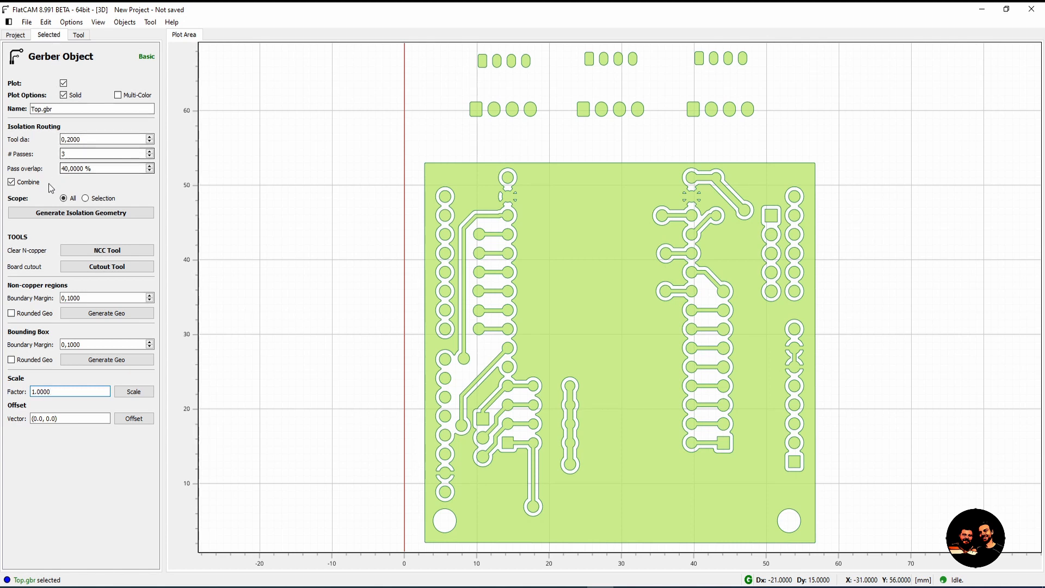
pyautogui.click(52, 212)
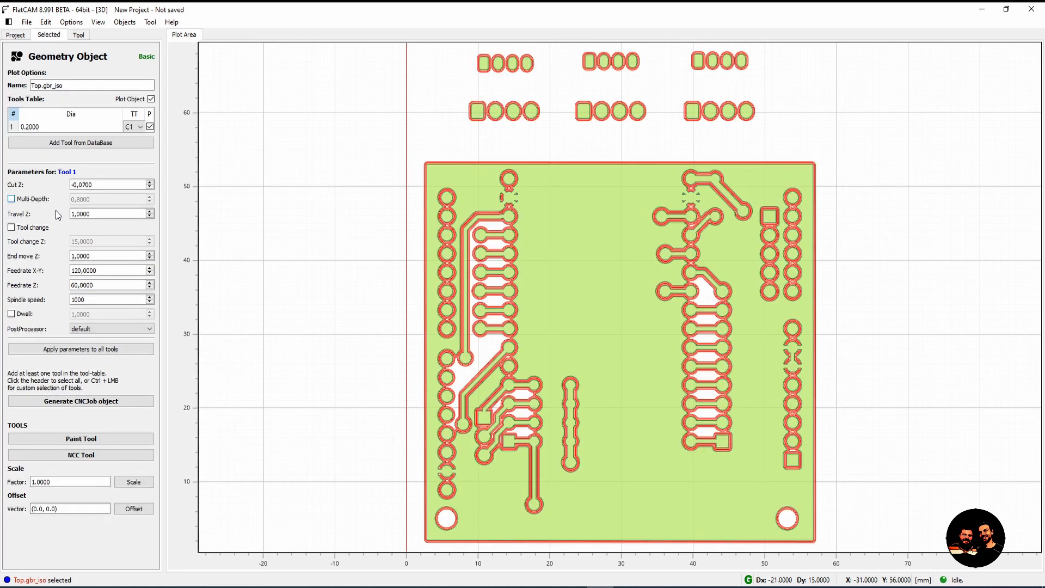
# - Inspect the isolation paths around the pads and generate the CNC job object from the Top.gbr isolation geometry
pyautogui.scroll(6, 492, 430)
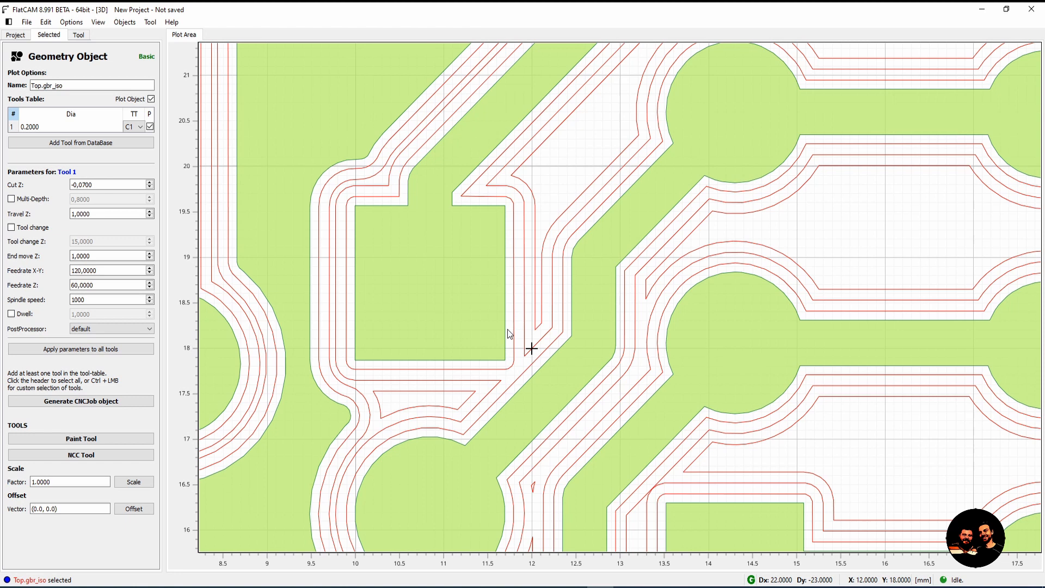
pyautogui.scroll(-4, 512, 335)
pyautogui.scroll(-1, 512, 335)
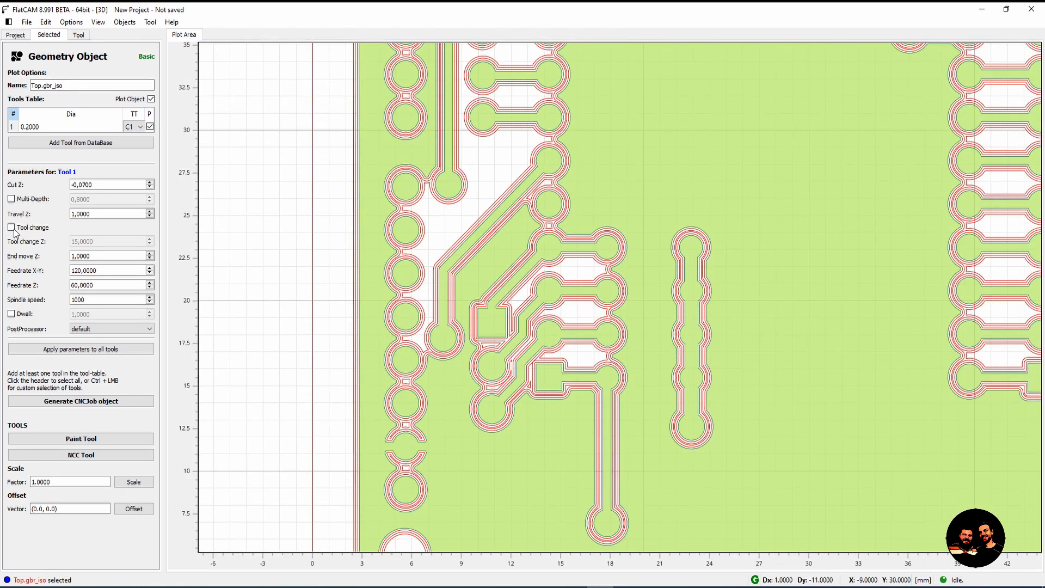
pyautogui.click(55, 342)
pyautogui.click(71, 401)
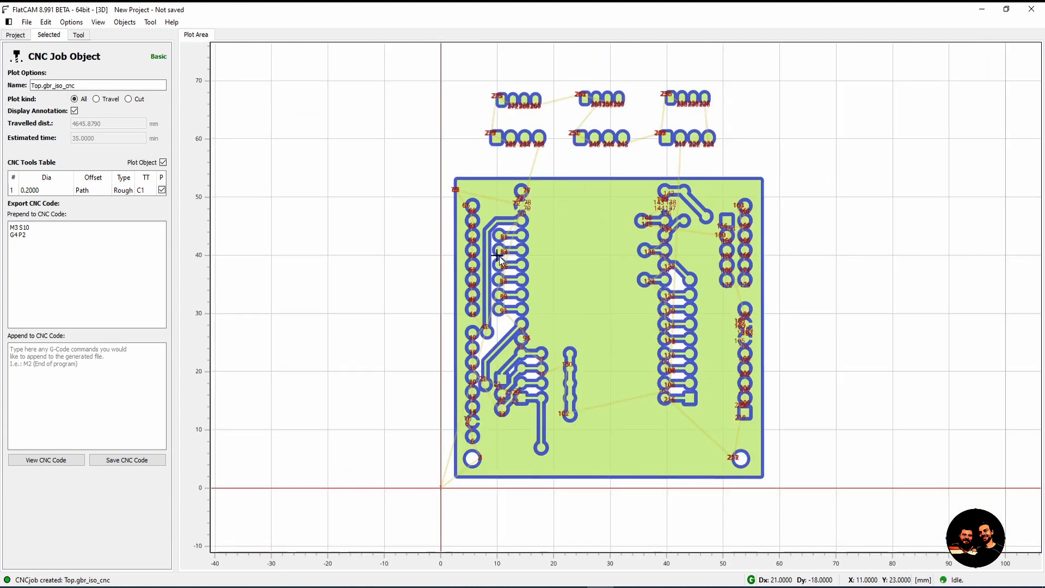
# - Examine the CNC job's toolpaths around the pads and view its CNC code, checking the prepended M3 S10 and G4 P2 lines
pyautogui.scroll(1, 497, 256)
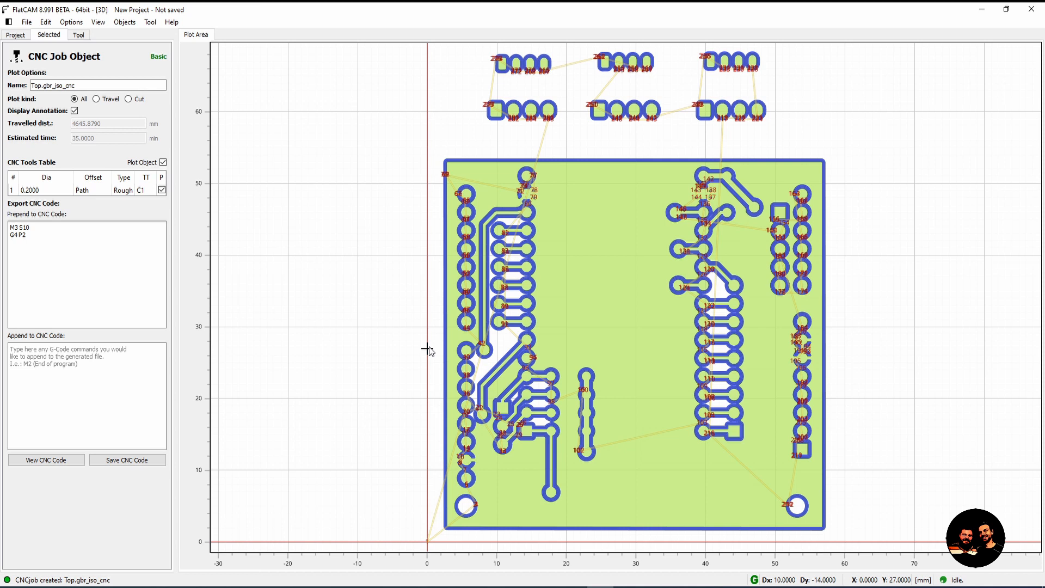
pyautogui.scroll(5, 526, 370)
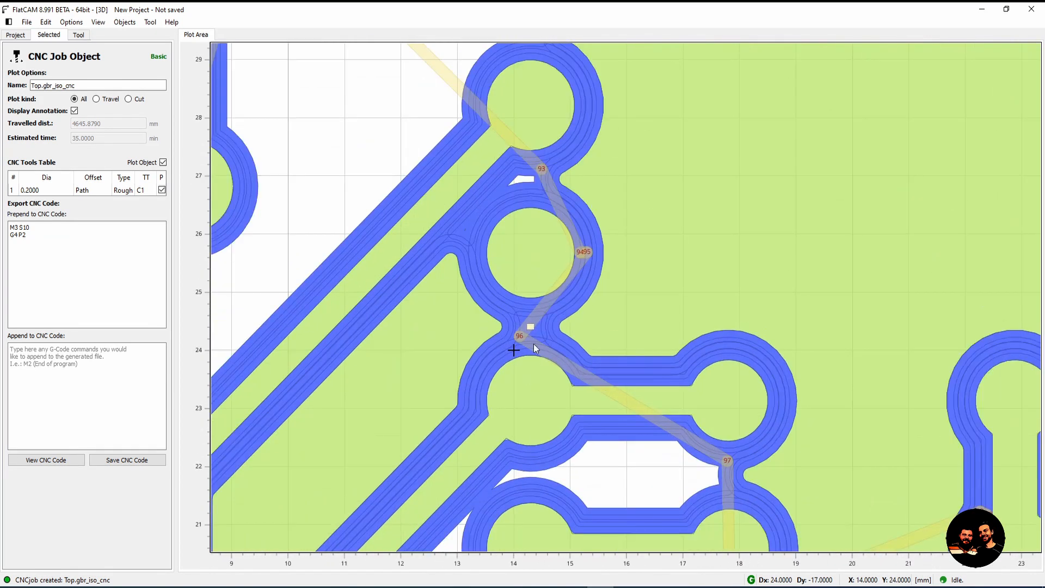
pyautogui.scroll(-3, 536, 329)
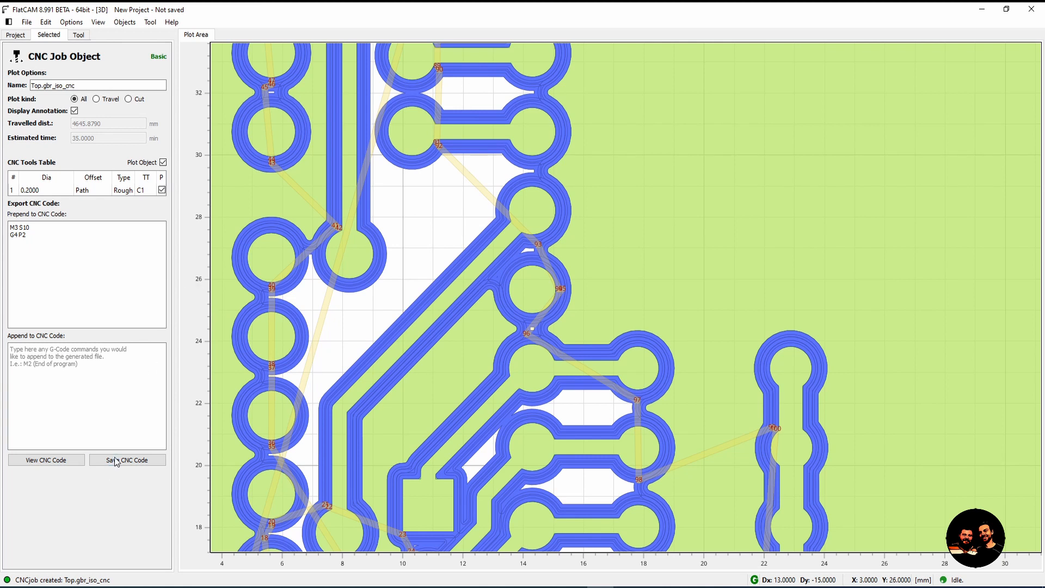
pyautogui.click(81, 460)
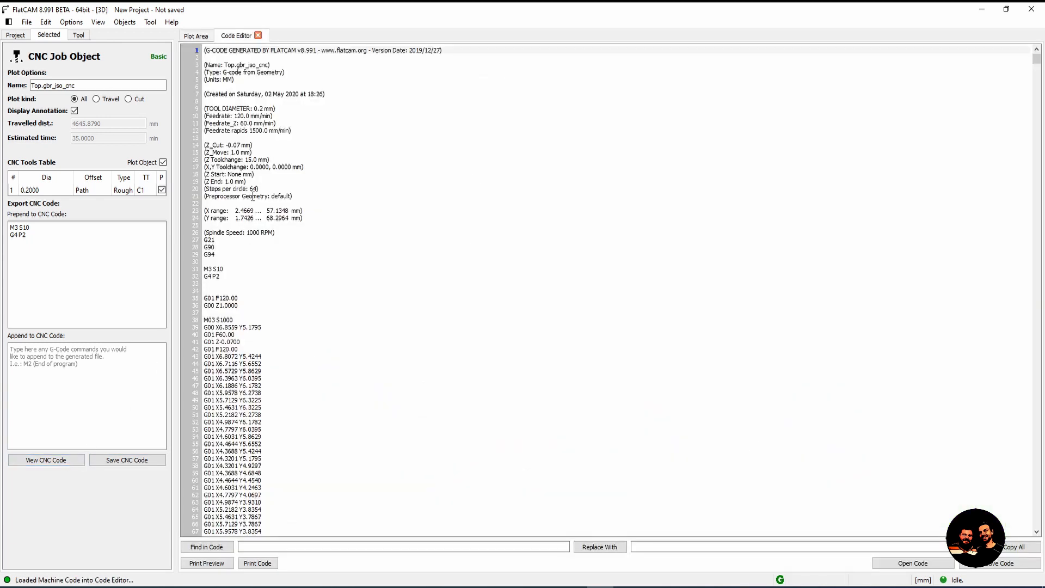
pyautogui.moveTo(224, 282); pyautogui.dragTo(205, 262)
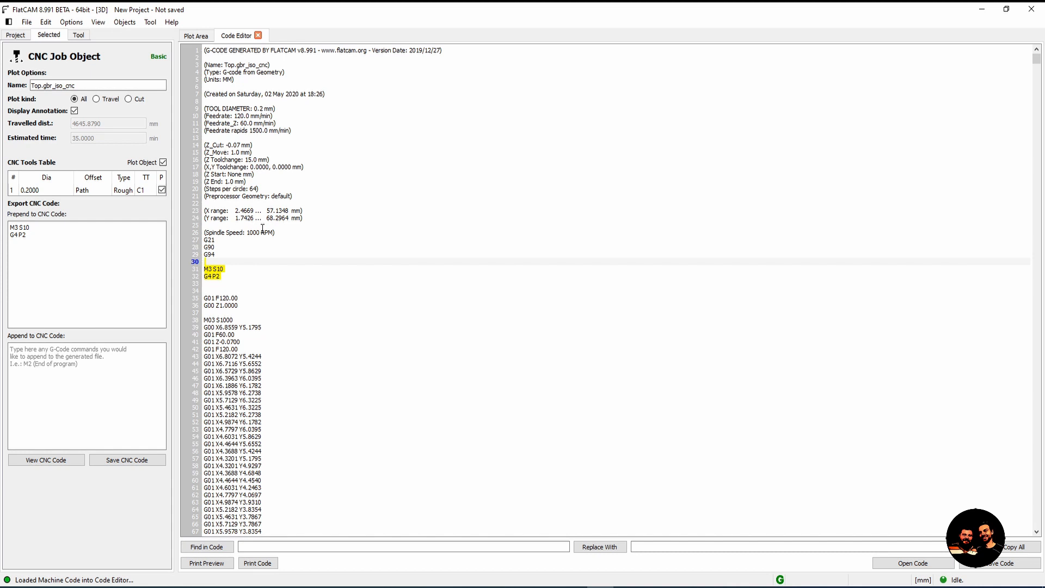
pyautogui.scroll(-1, 262, 229)
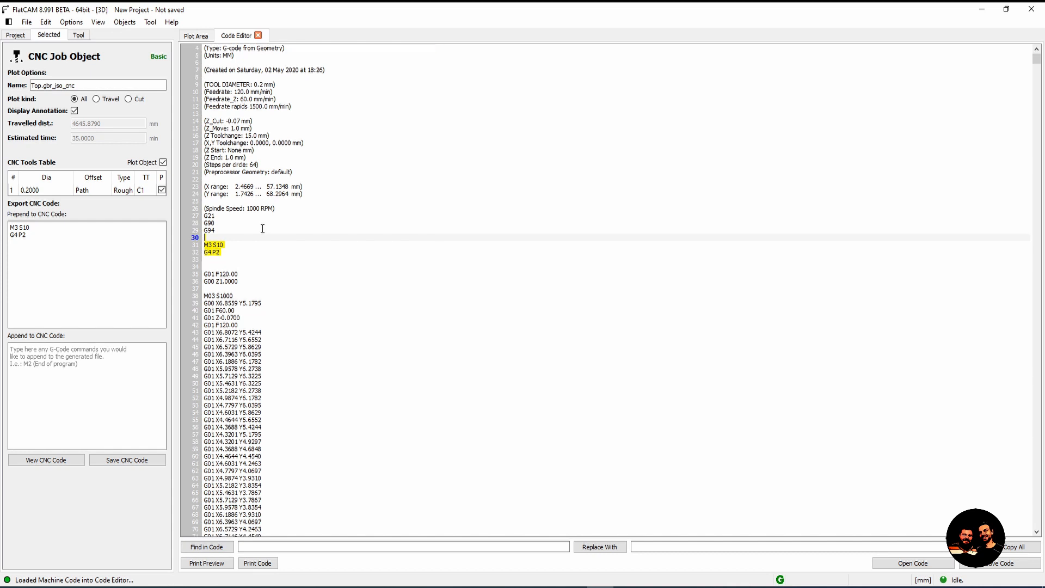
pyautogui.scroll(-3, 261, 234)
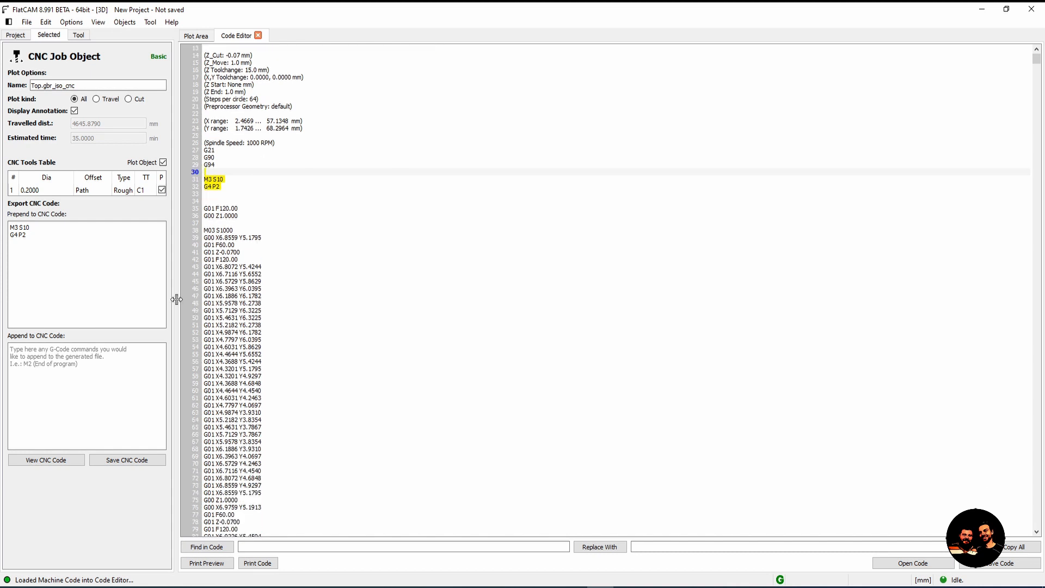
# - Save the CNC code as the G-code file Top.gbr_iso_cnc in the GCODES folder
pyautogui.click(129, 462)
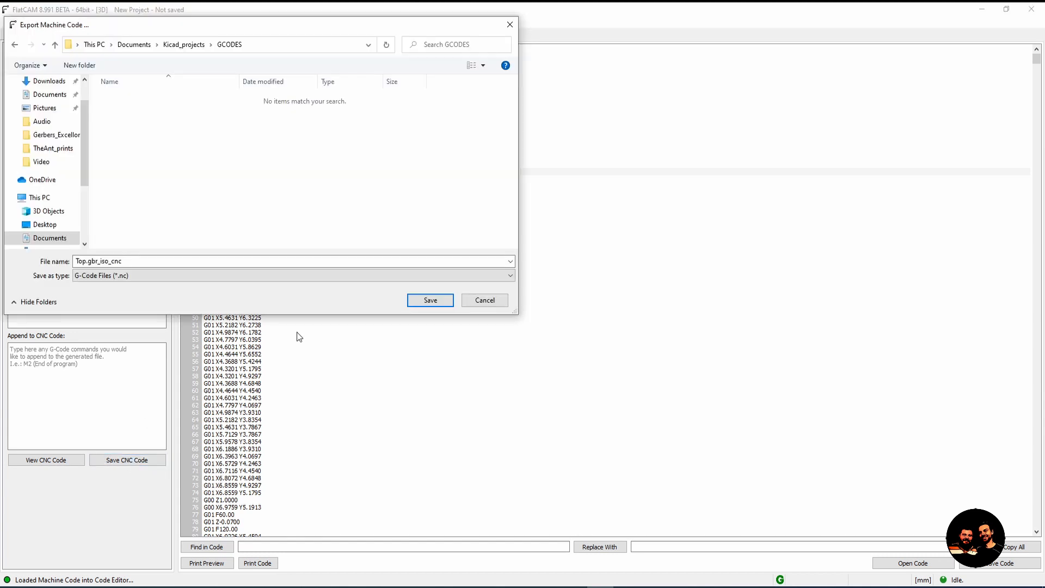
pyautogui.click(424, 300)
pyautogui.click(334, 200)
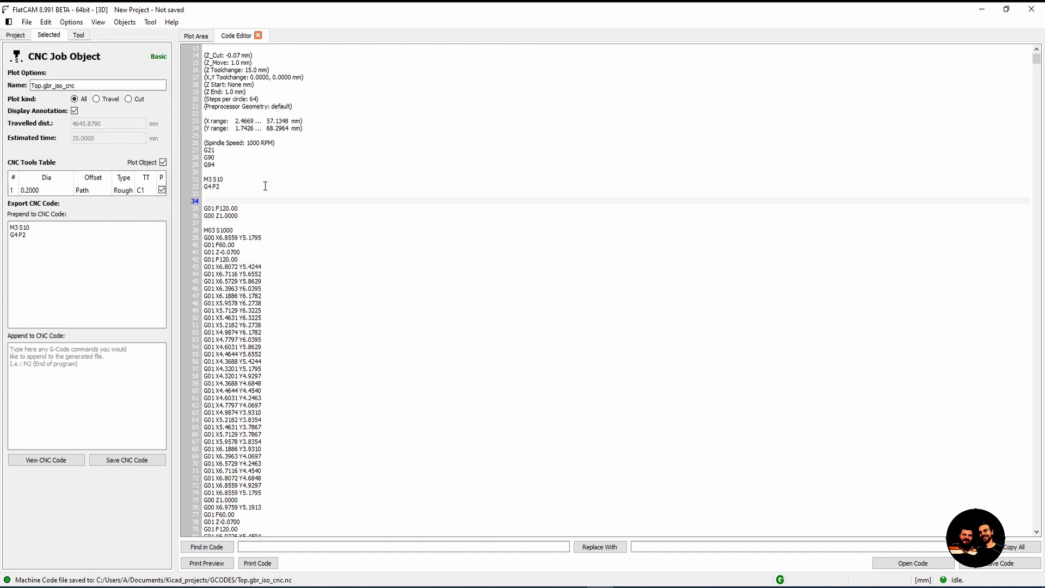
# - Examine the feedrate, cut-depth and travel-height commands around the first isolation paths in the generated code
pyautogui.scroll(-5, 265, 186)
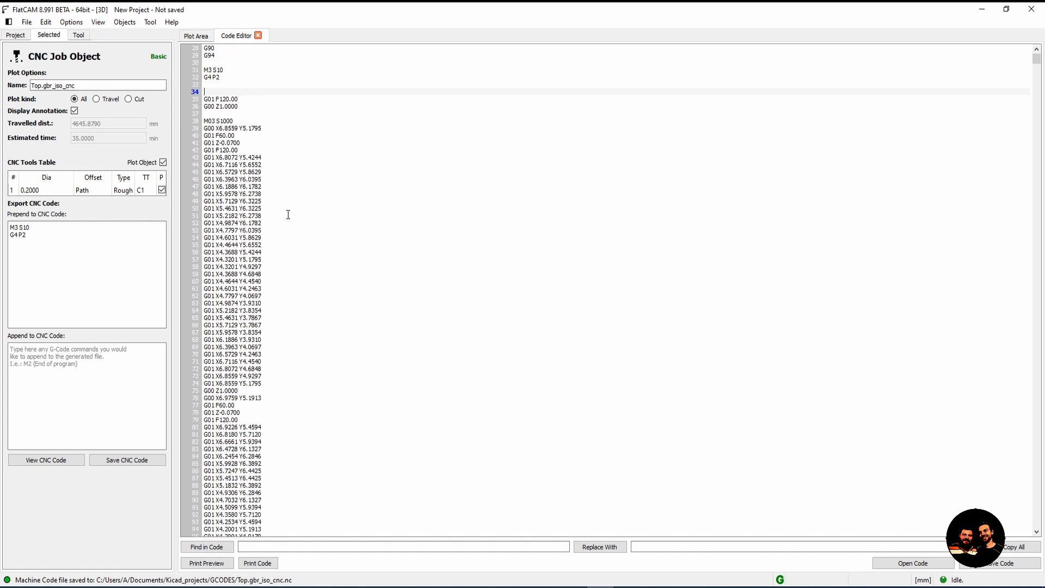
pyautogui.scroll(4, 289, 221)
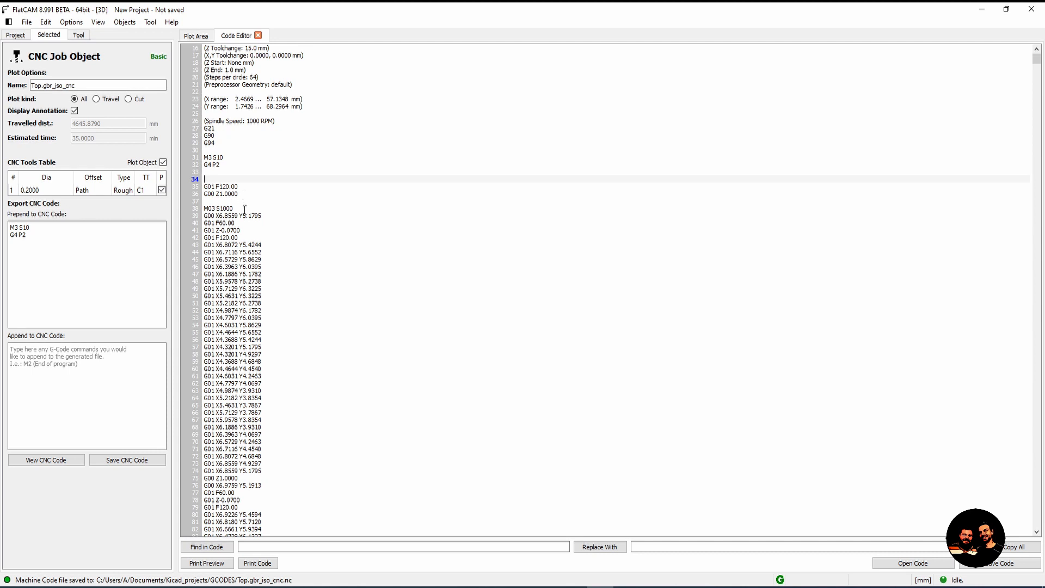
pyautogui.moveTo(240, 224); pyautogui.dragTo(200, 224)
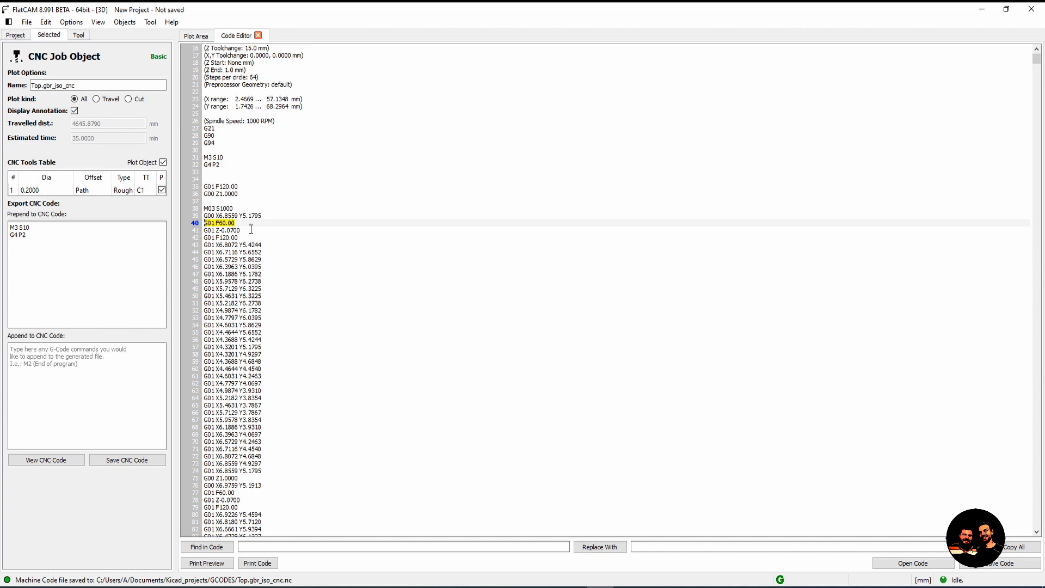
pyautogui.moveTo(240, 230); pyautogui.dragTo(201, 231)
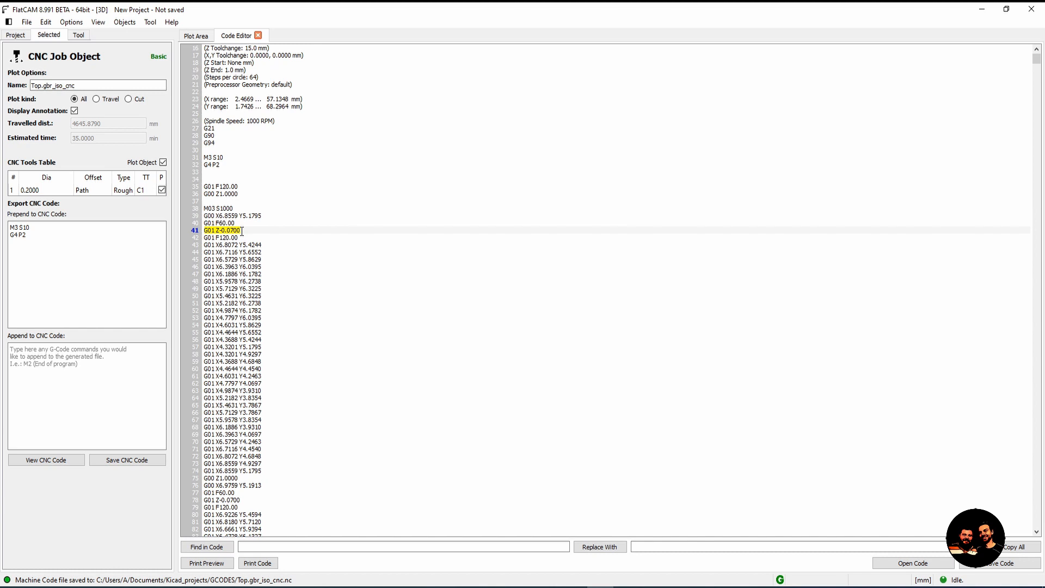
pyautogui.moveTo(251, 237); pyautogui.dragTo(204, 237)
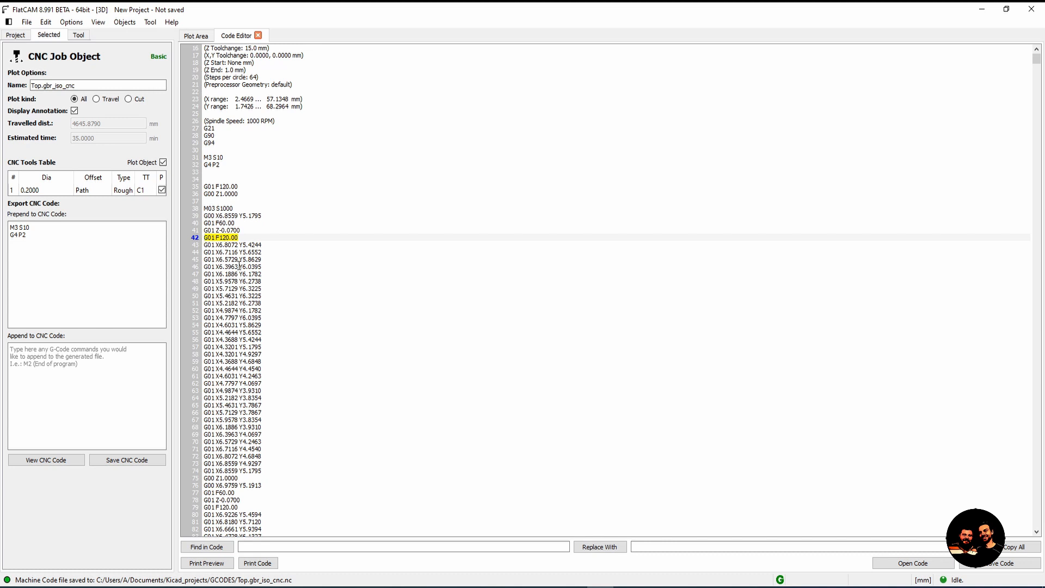
pyautogui.scroll(-2, 224, 325)
pyautogui.scroll(-2, 235, 350)
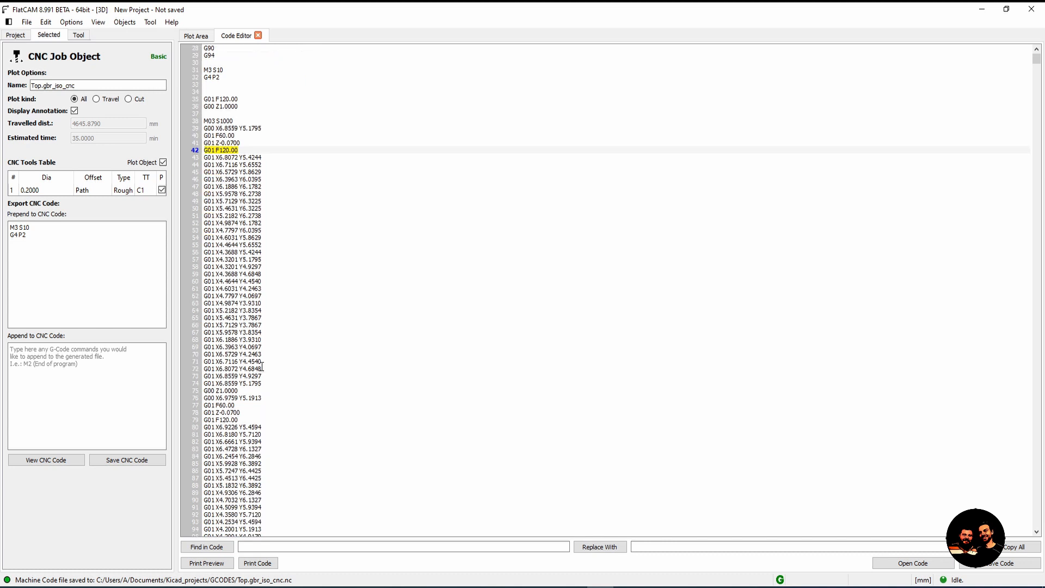
pyautogui.moveTo(241, 390); pyautogui.dragTo(201, 391)
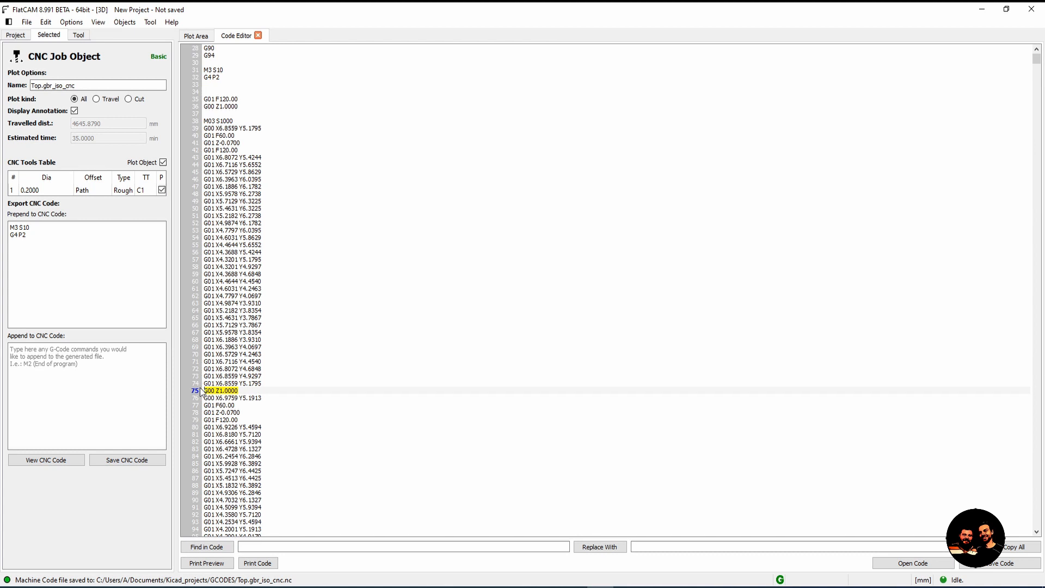
pyautogui.moveTo(268, 398); pyautogui.dragTo(200, 406)
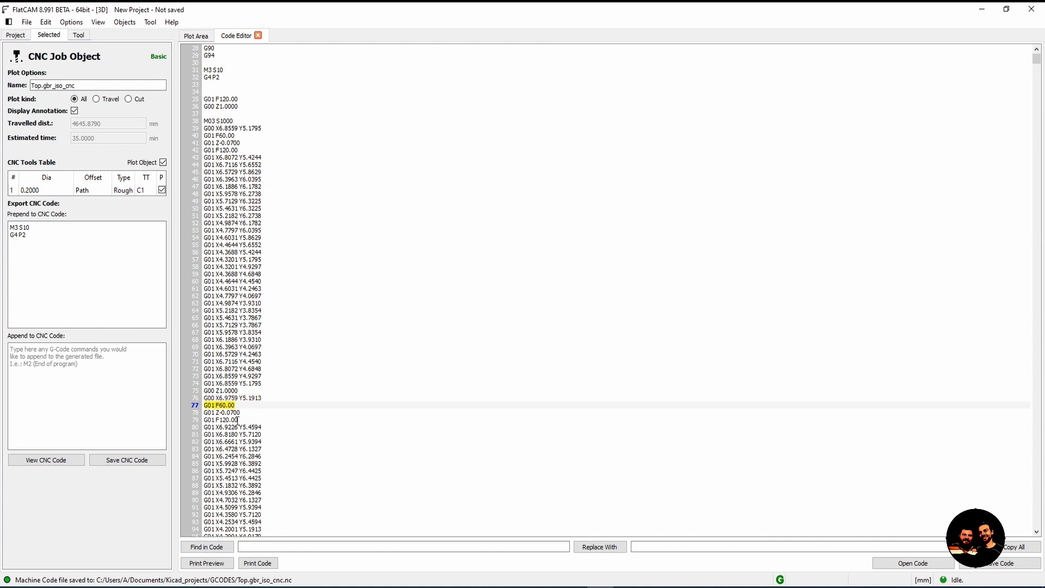
# - Check the end of the code for the spindle stop, tool lift and return-to-origin commands
pyautogui.moveTo(1037, 59); pyautogui.dragTo(1011, 542)
pyautogui.click(282, 477)
pyautogui.click(232, 490)
pyautogui.moveTo(223, 484); pyautogui.dragTo(192, 485)
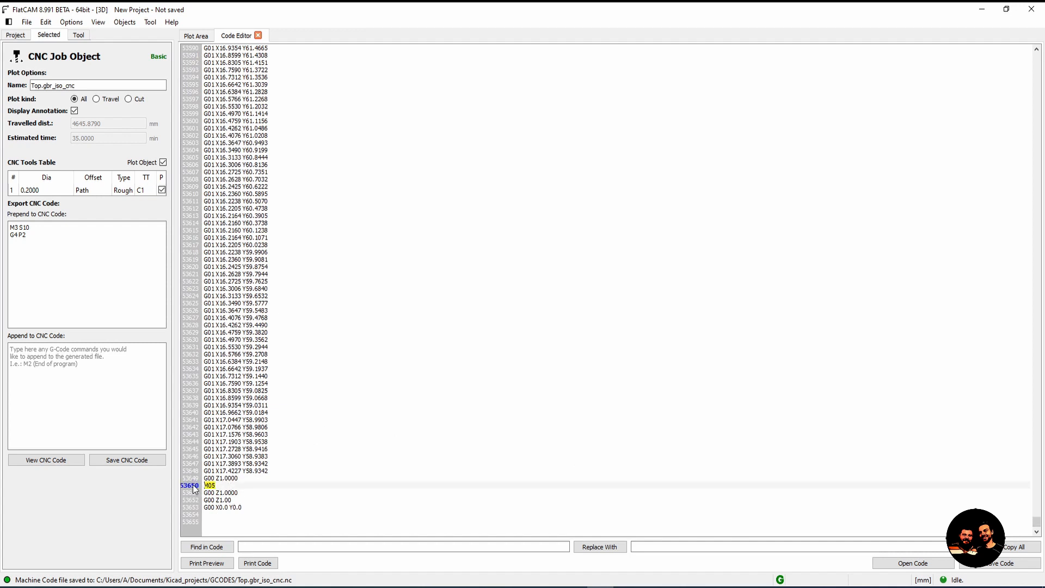
pyautogui.click(248, 492)
pyautogui.click(243, 509)
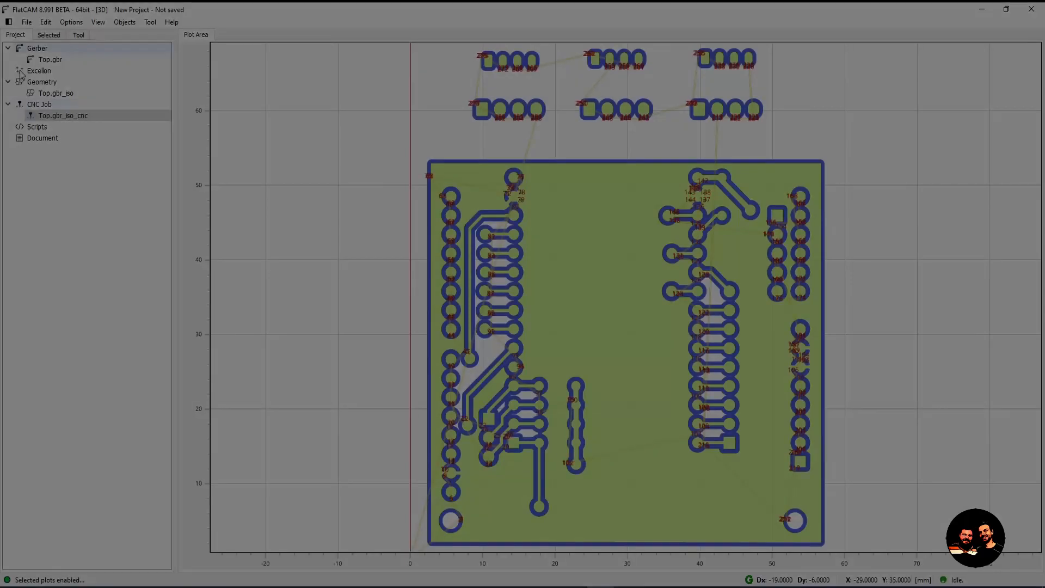
# - Disable the plot of the Top.gbr_iso_cnc job and duplicate the Top.gbr_iso geometry
pyautogui.rightClick(44, 116)
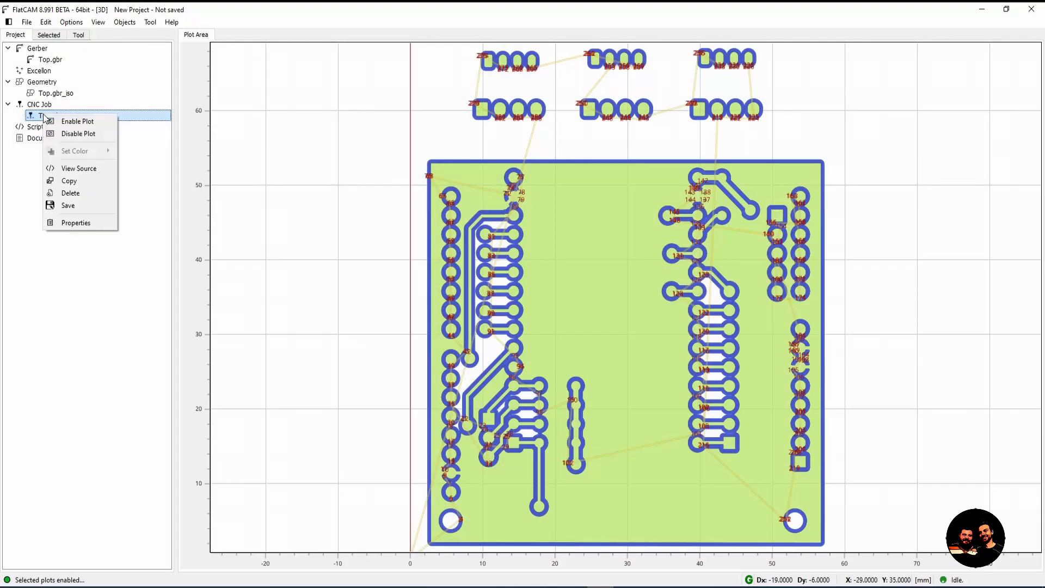
pyautogui.click(78, 134)
pyautogui.click(54, 93)
pyautogui.rightClick(55, 94)
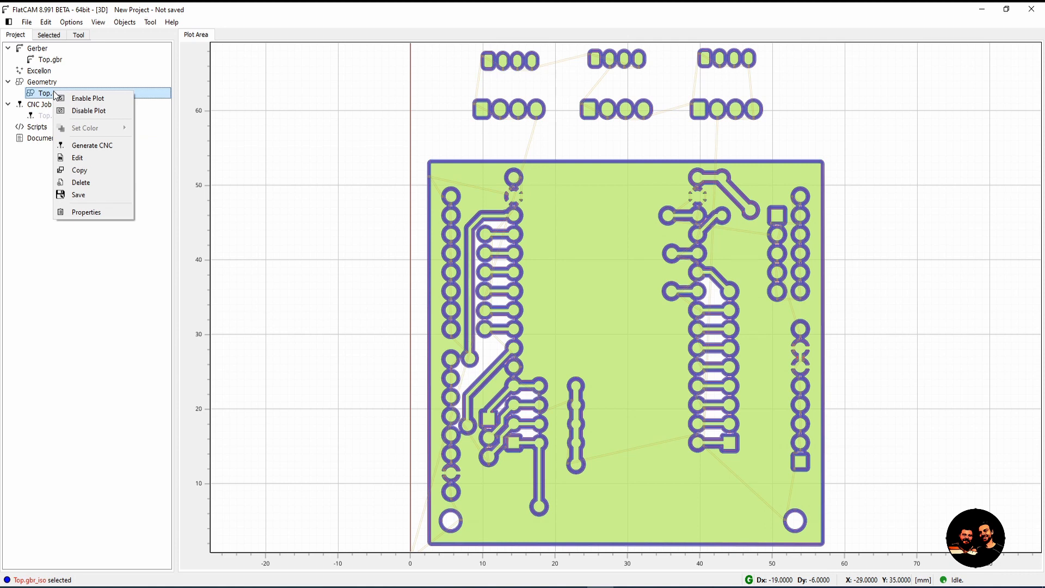
pyautogui.click(67, 173)
# - Rename the copied geometry object as Top_partial.gbr_iso
pyautogui.doubleClick(75, 106)
pyautogui.click(73, 105)
pyautogui.hotkey('shift', 'End')
pyautogui.press('BackSpace')
pyautogui.press('Left')
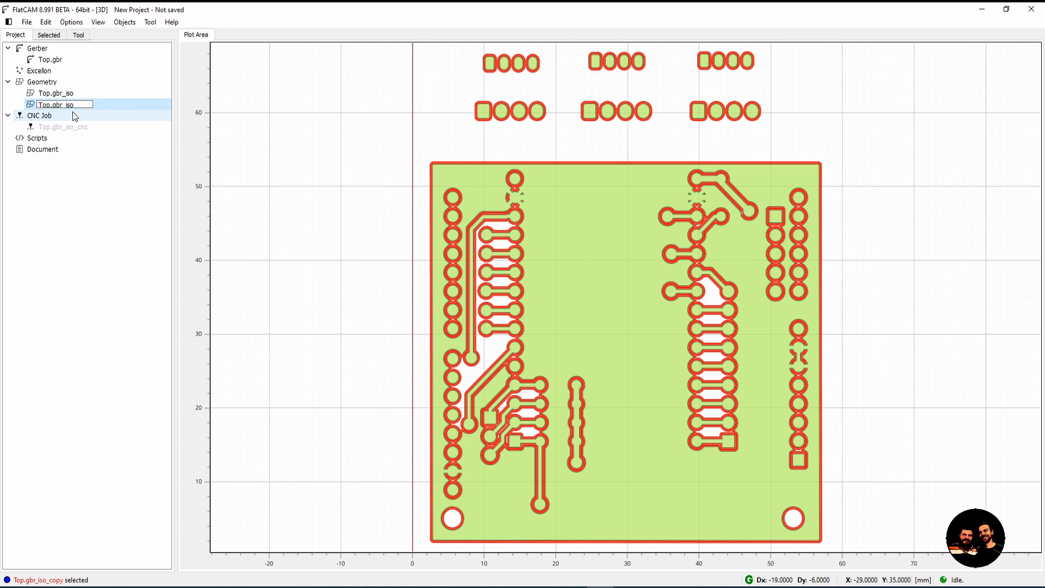
pyautogui.write('+partial')
pyautogui.press('Return')
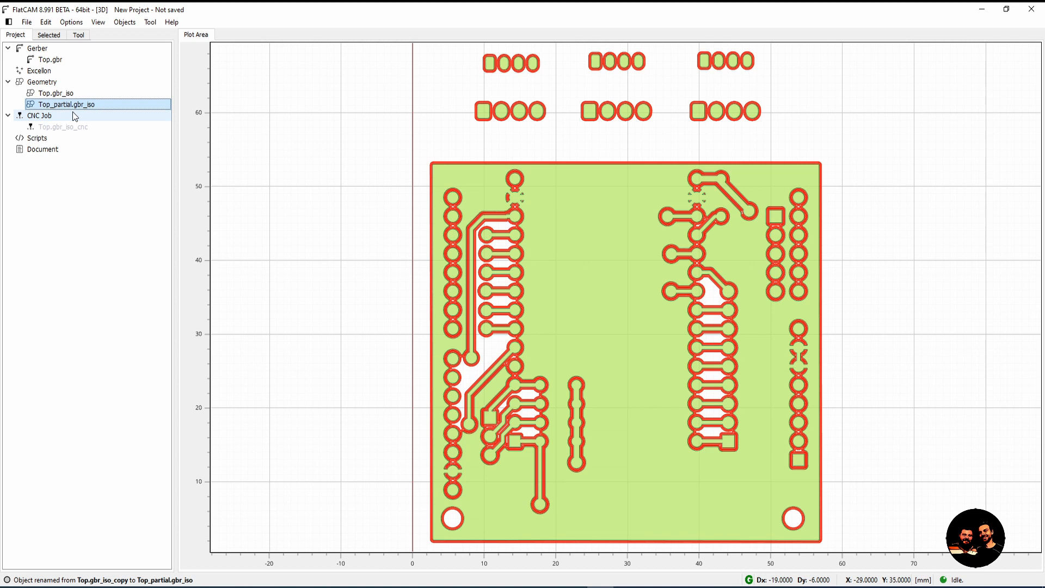
# - Disable the plot of the Top.gbr_iso geometry and open Top_partial.gbr_iso in the geometry editor
pyautogui.click(47, 93)
pyautogui.rightClick(47, 93)
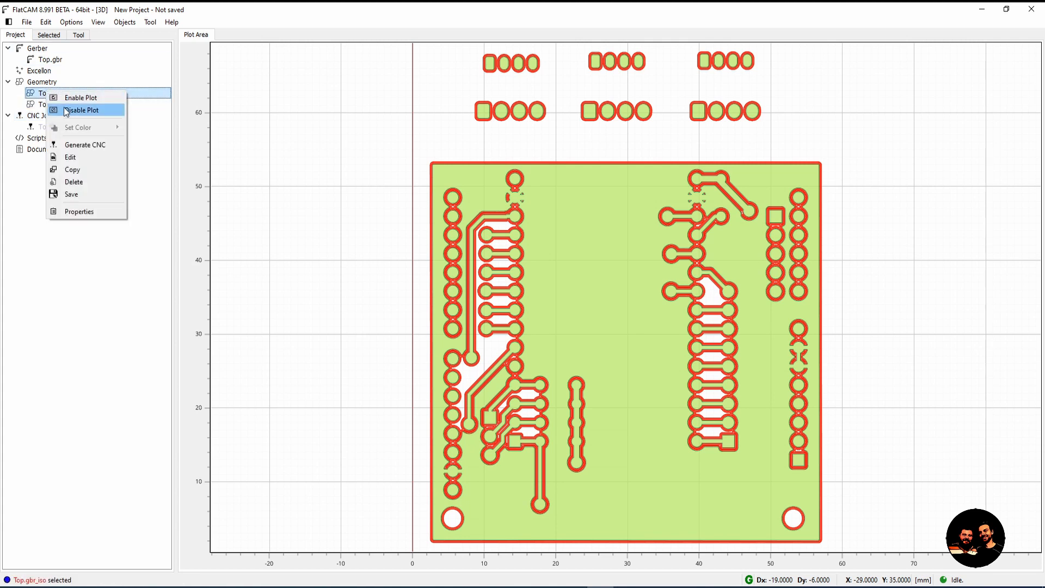
pyautogui.click(58, 108)
pyautogui.click(50, 106)
pyautogui.rightClick(50, 108)
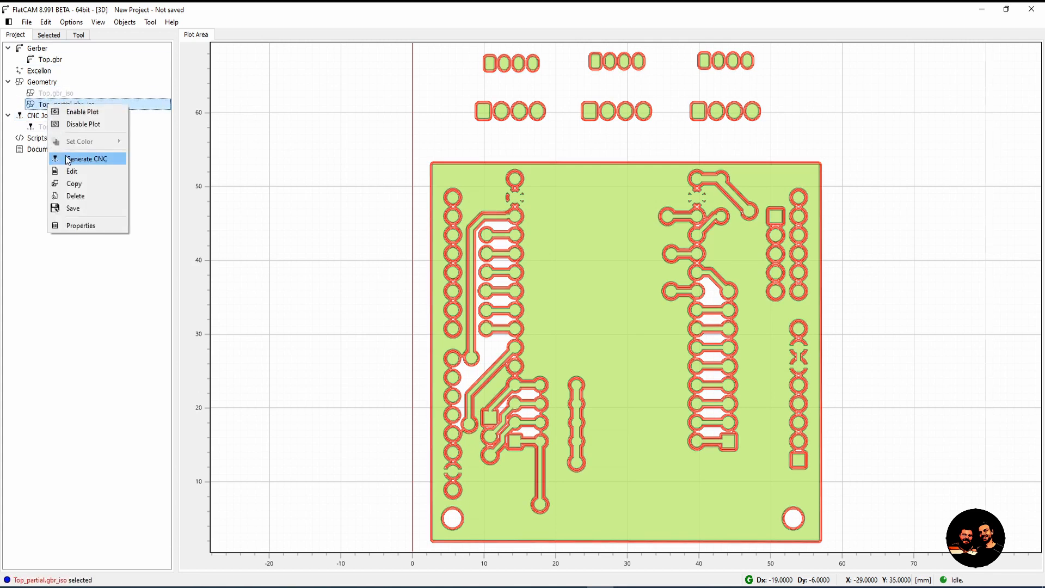
pyautogui.click(67, 171)
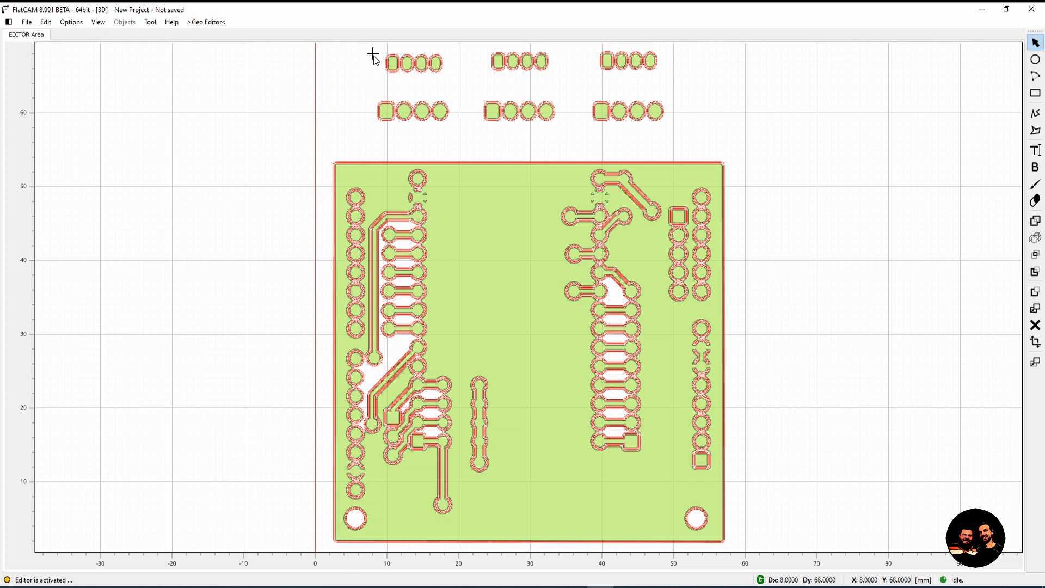
# - Select and delete all isolation paths around the six pad rows above the board outline
pyautogui.moveTo(372, 54); pyautogui.dragTo(394, 128)
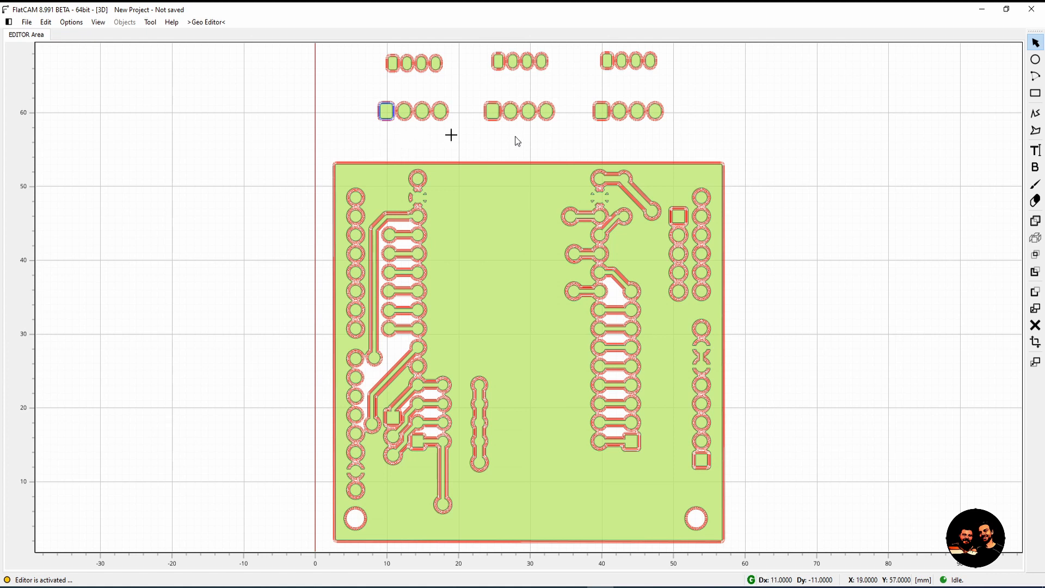
pyautogui.click(603, 151)
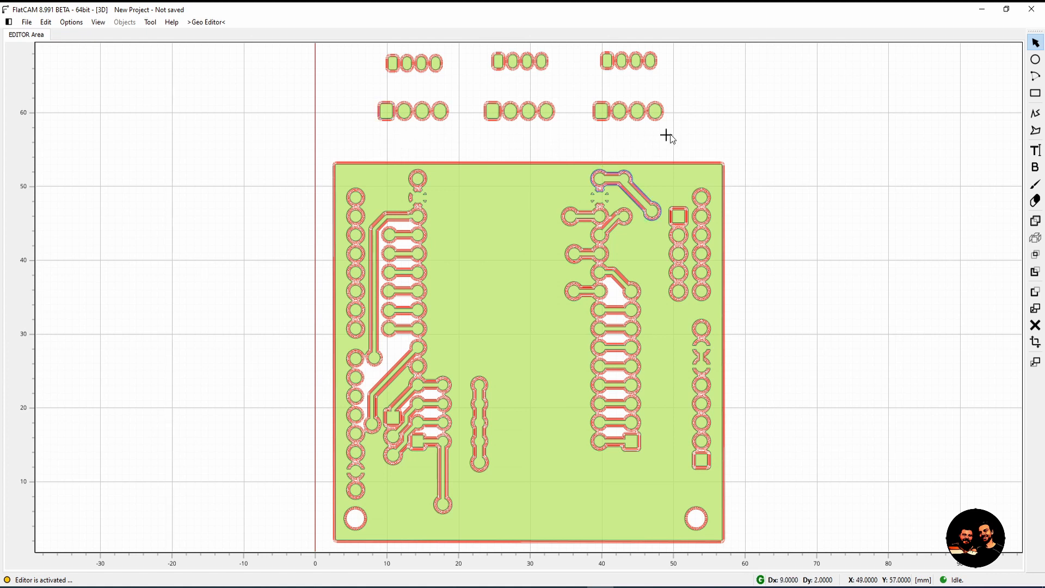
pyautogui.moveTo(681, 143)
pyautogui.mouseDown()
pyautogui.moveTo(655, 100)
pyautogui.moveTo(653, 55)
pyautogui.mouseUp()
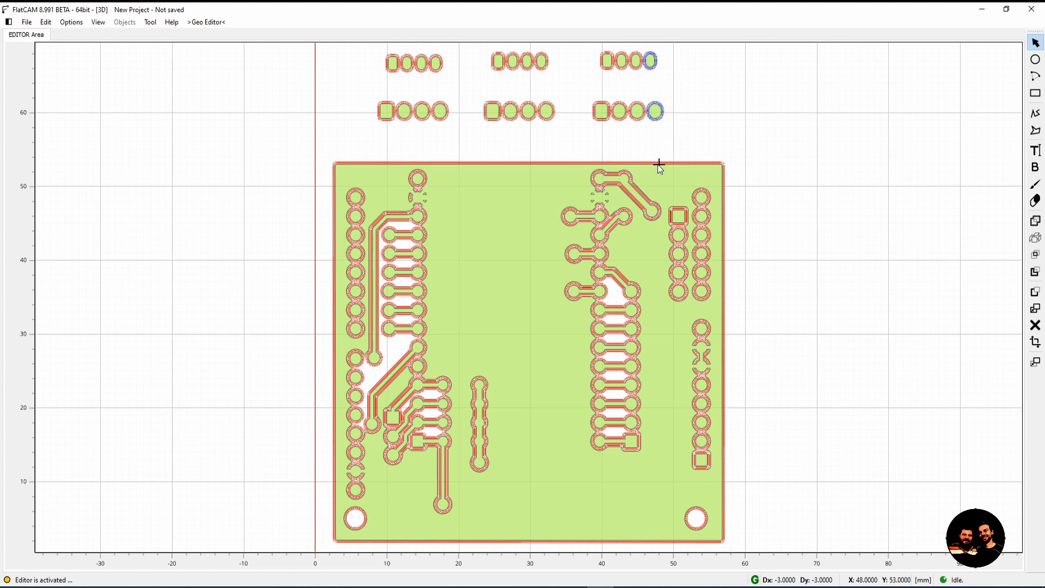
pyautogui.click(695, 113)
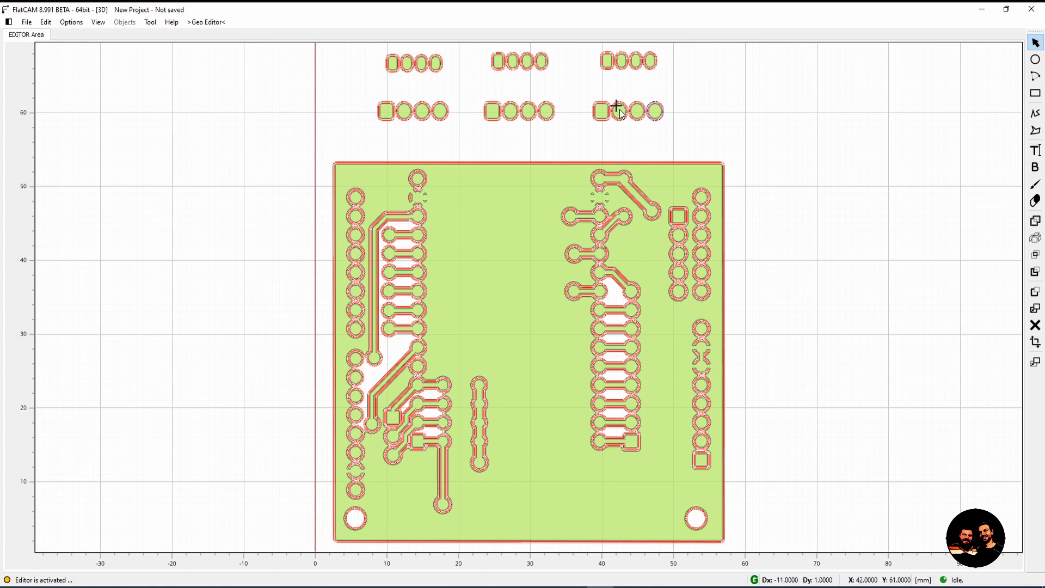
pyautogui.moveTo(675, 53); pyautogui.dragTo(344, 165)
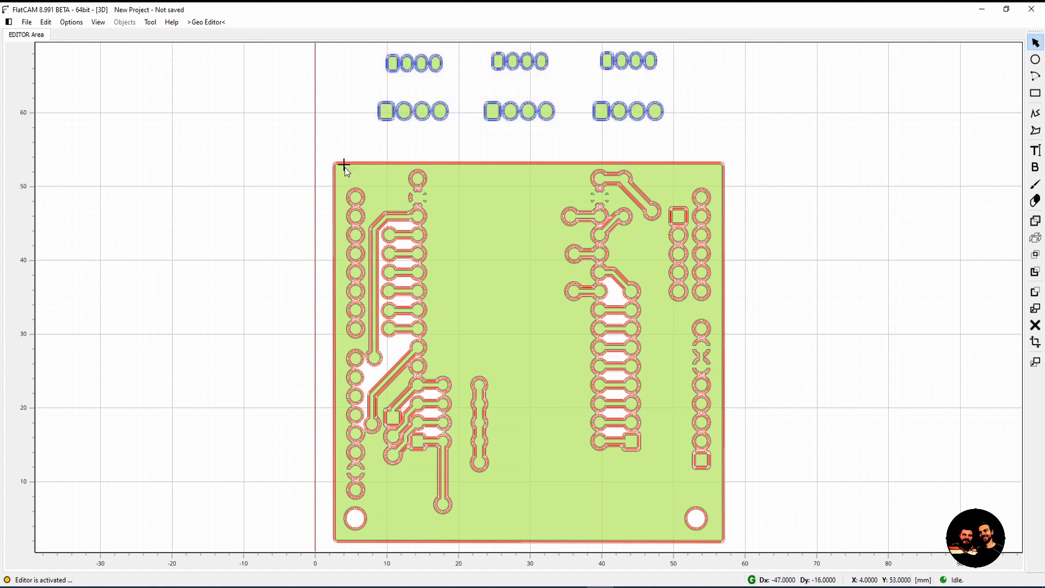
pyautogui.press('Escape')
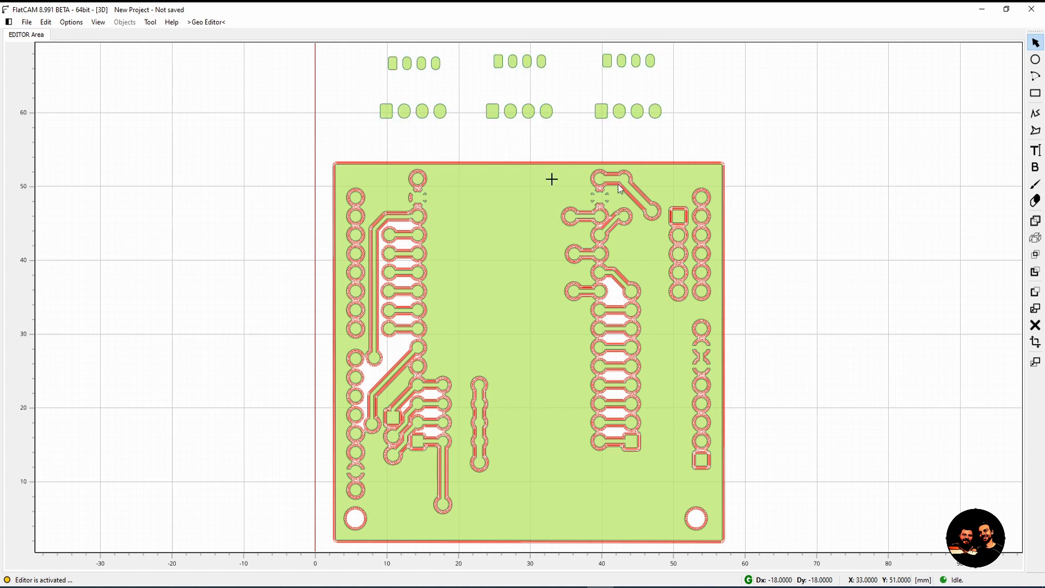
# - Delete the small isolated paths around the pad near X 14, Y 48
pyautogui.scroll(4, 422, 207)
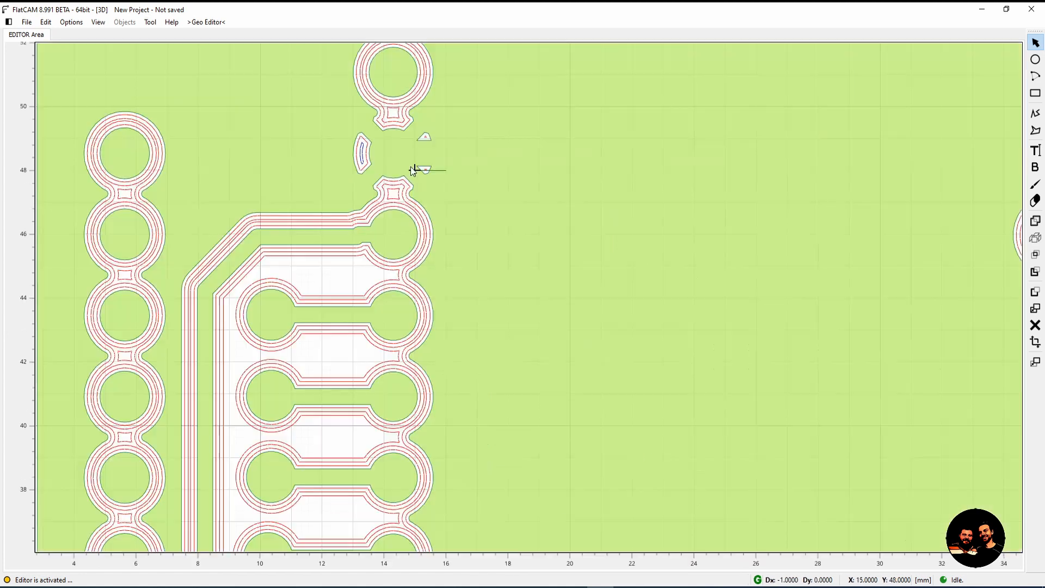
pyautogui.moveTo(349, 146); pyautogui.dragTo(349, 145)
pyautogui.press('Delete')
pyautogui.moveTo(445, 107); pyautogui.dragTo(423, 158)
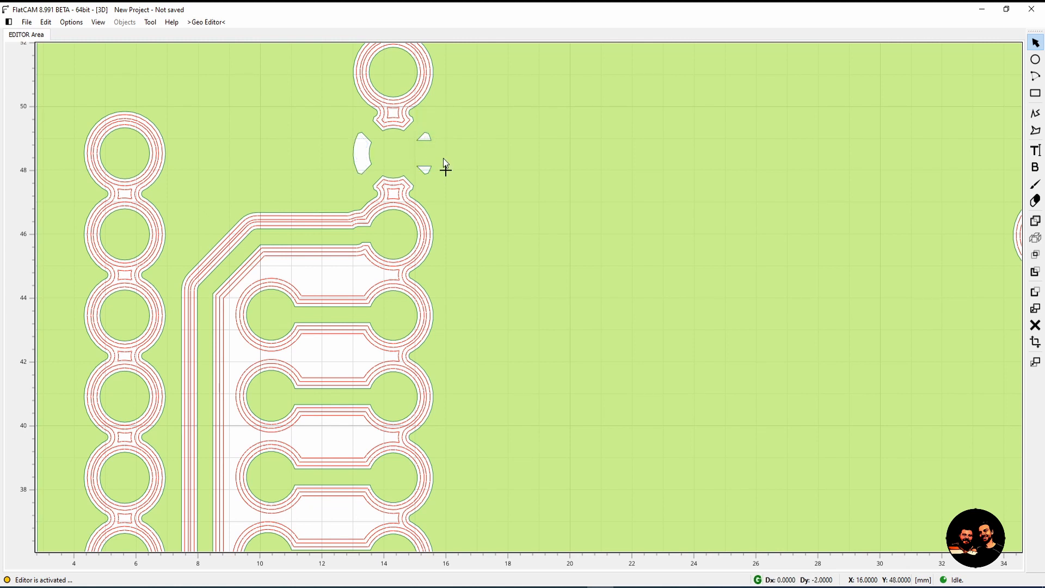
# - Close the geometry editor, saving the edited object, and open the parameters of Top_partial.gbr_iso
pyautogui.click(45, 23)
pyautogui.click(72, 49)
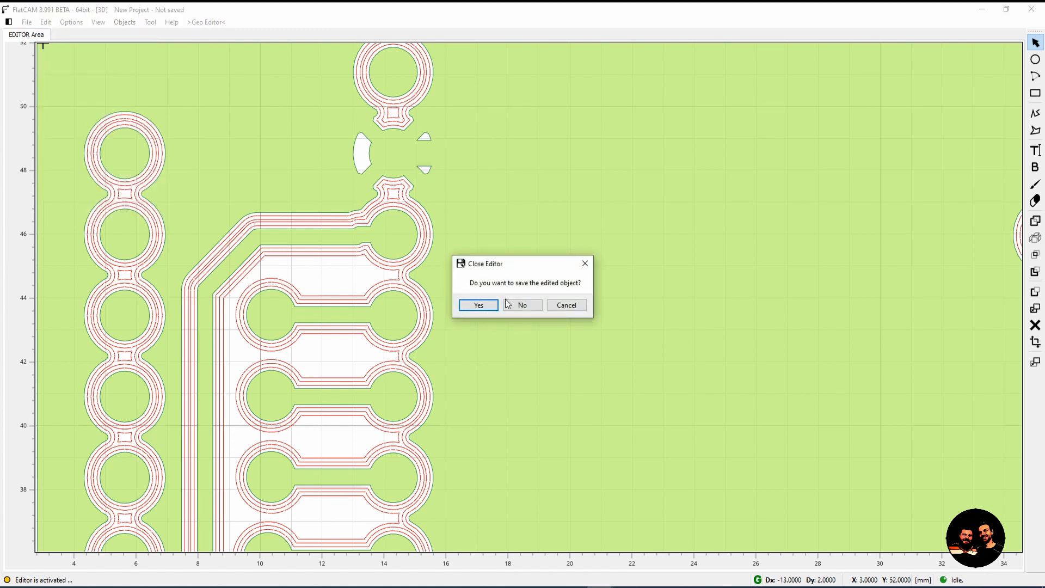
pyautogui.click(489, 306)
pyautogui.scroll(-3, 597, 243)
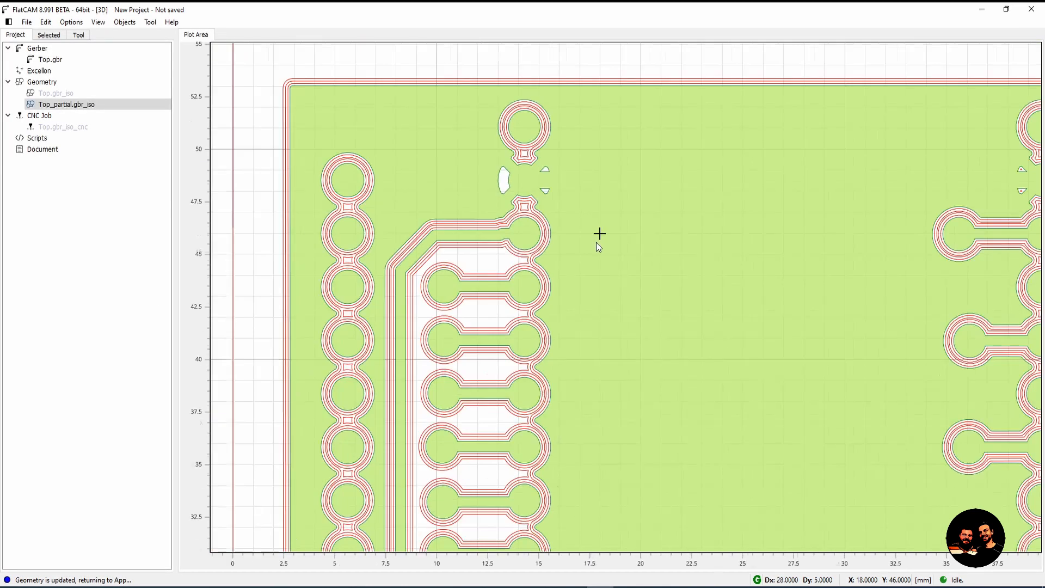
pyautogui.scroll(-1, 638, 261)
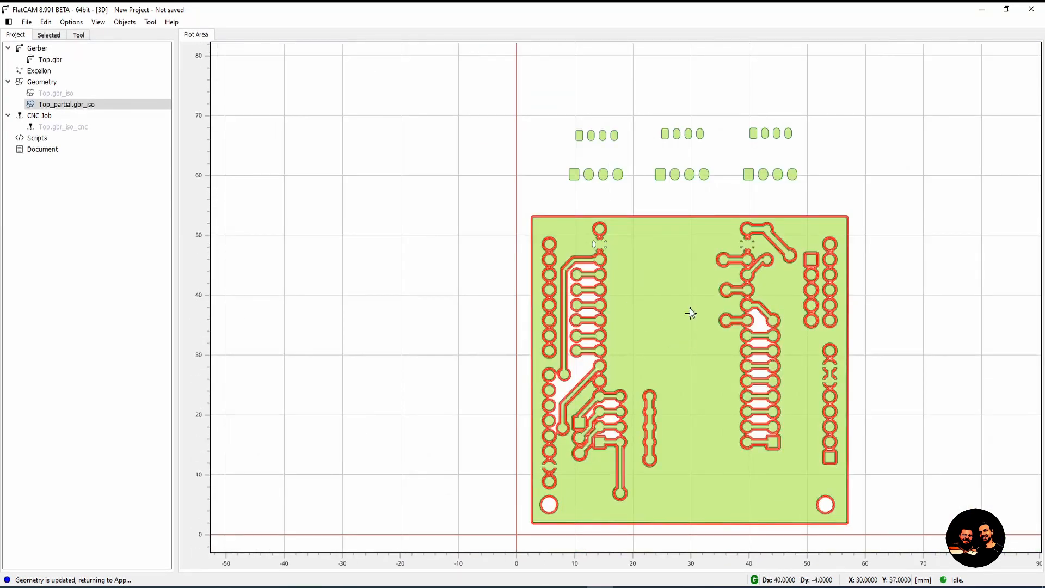
pyautogui.click(49, 35)
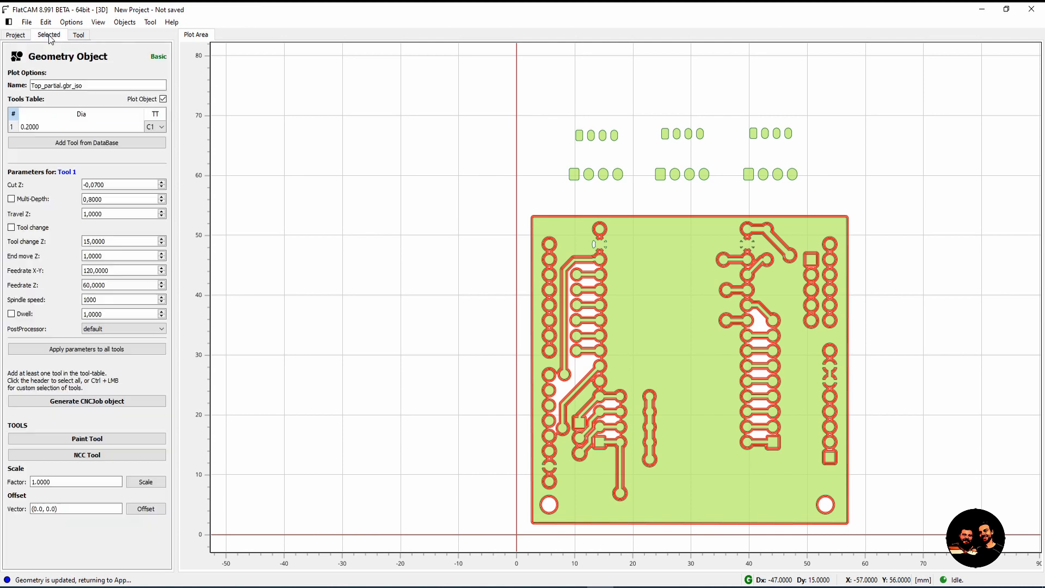